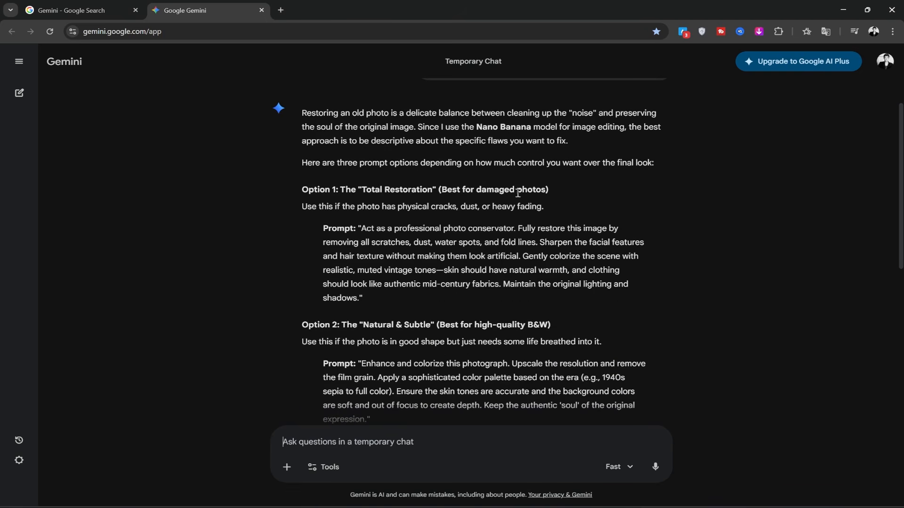
Step: Review the three suggested restoration prompts and copy the Option 1 "Total Restoration" prompt text
{"action": "scroll", "coordinate": [477, 194], "scroll_direction": "down", "scroll_amount": 3}
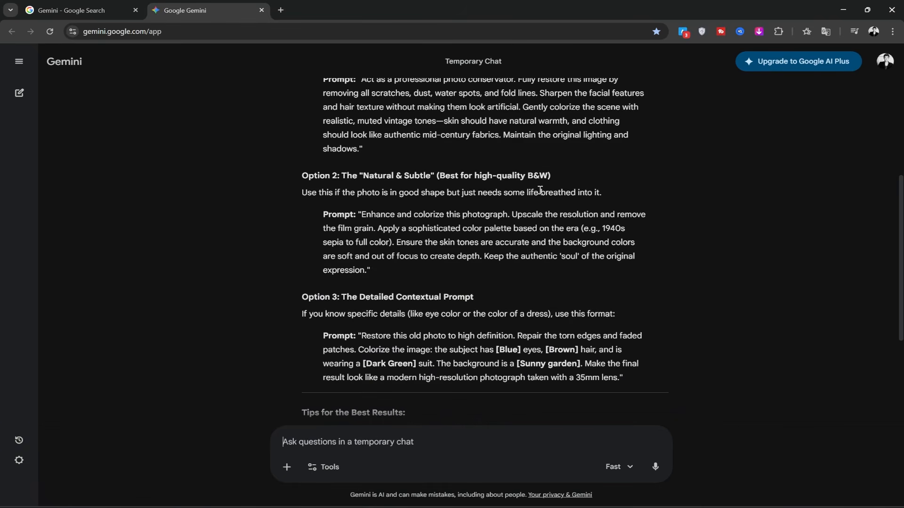
{"action": "scroll", "coordinate": [489, 305], "scroll_direction": "down", "scroll_amount": 3}
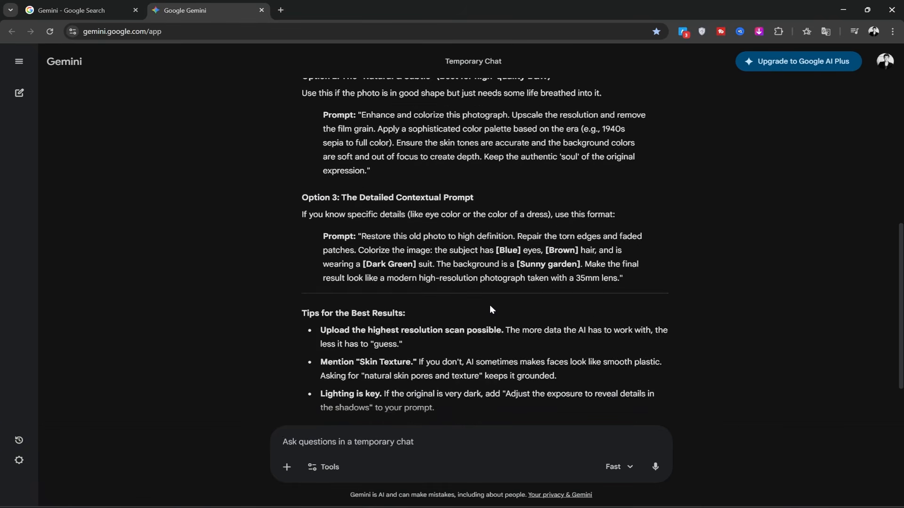
{"action": "scroll", "coordinate": [511, 303], "scroll_direction": "up", "scroll_amount": 6}
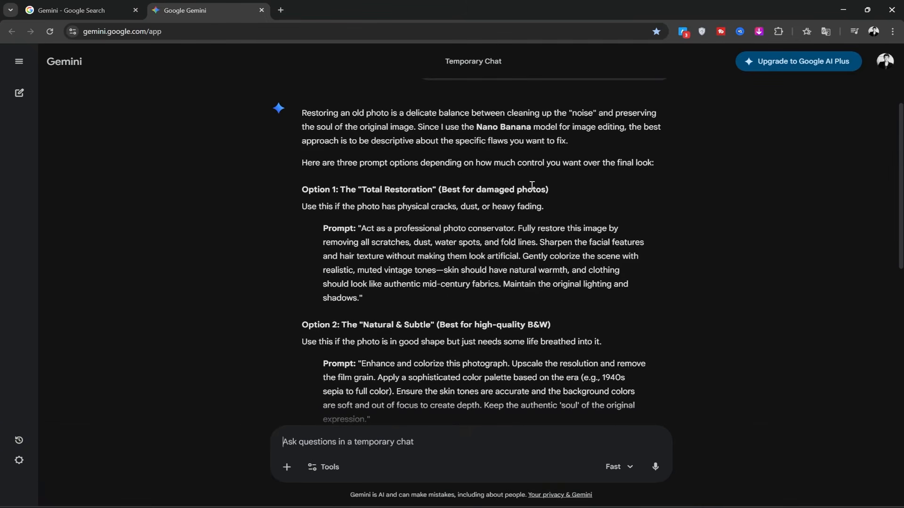
{"action": "left_click_drag", "start_coordinate": [363, 228], "coordinate": [356, 296]}
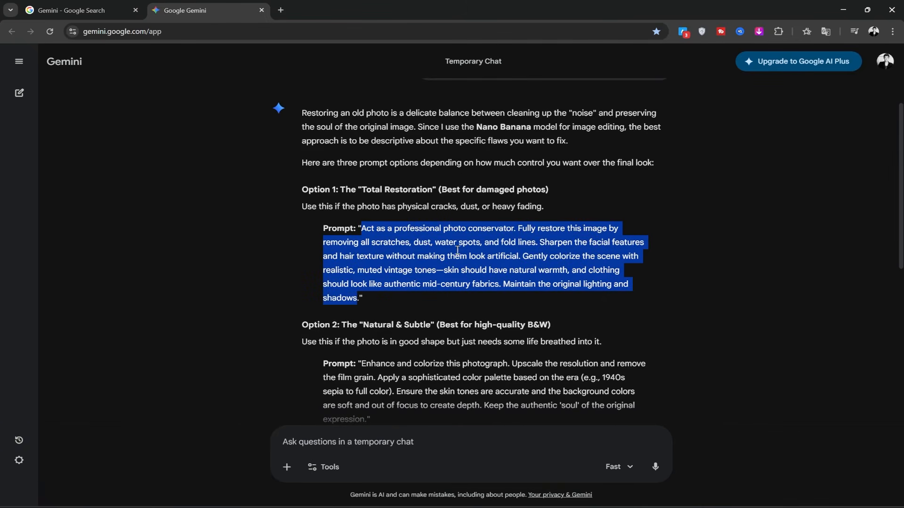
{"action": "right_click", "coordinate": [353, 297]}
{"action": "left_click", "coordinate": [377, 309]}
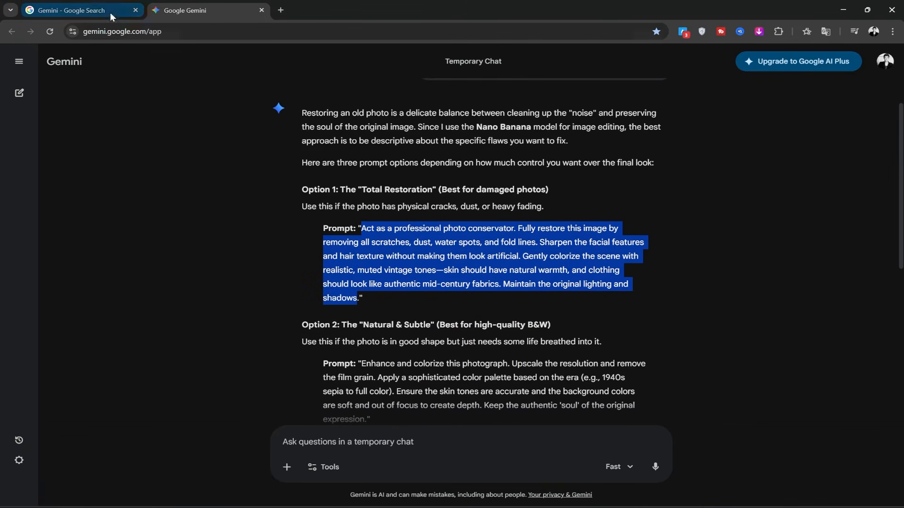
Step: Search Google for "google labs" and open the Whisk result in a new tab
{"action": "left_click", "coordinate": [93, 12]}
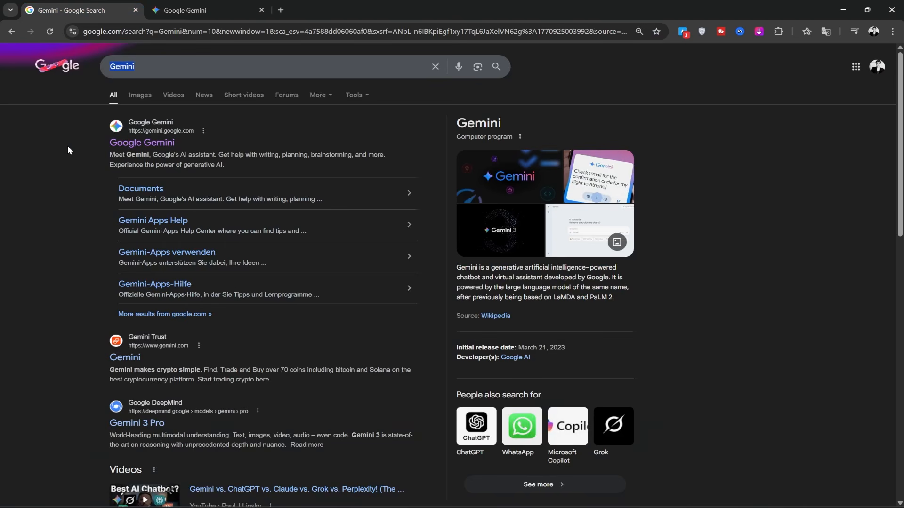
{"action": "type", "text": "goo"}
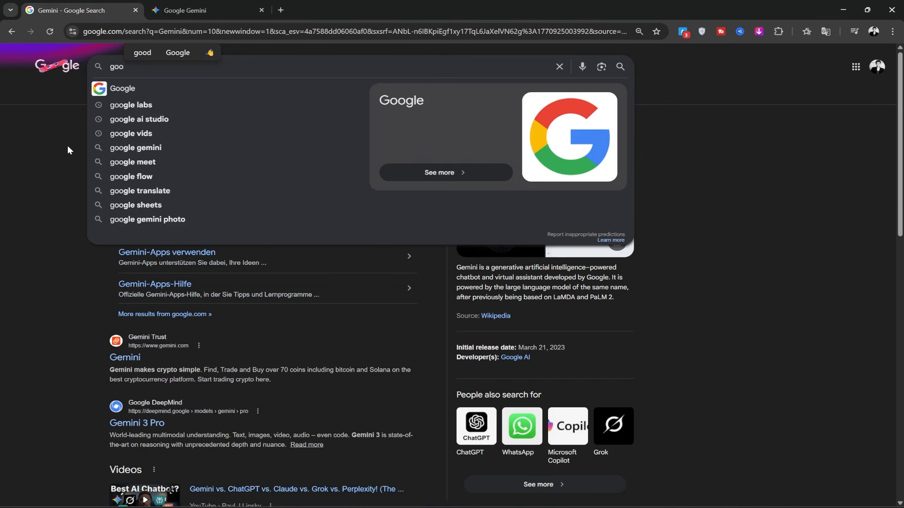
{"action": "type", "text": "gle labs"}
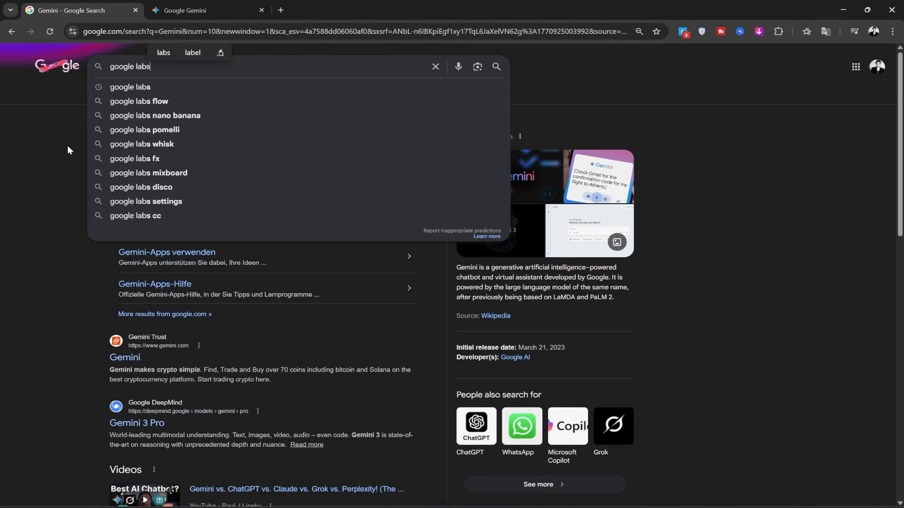
{"action": "key", "text": "Return"}
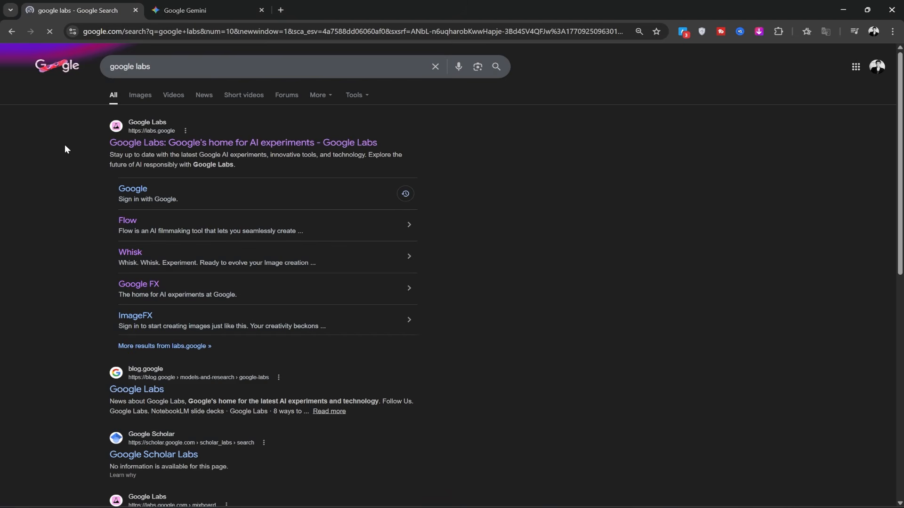
{"action": "middle_click", "coordinate": [130, 253]}
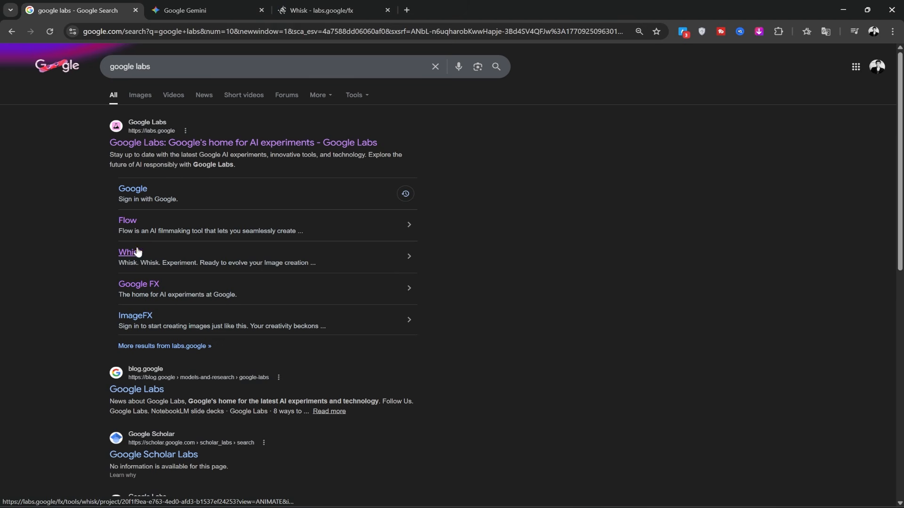
Step: Enter the Whisk tool and expand its subject, scene and style image inputs
{"action": "left_click", "coordinate": [330, 10]}
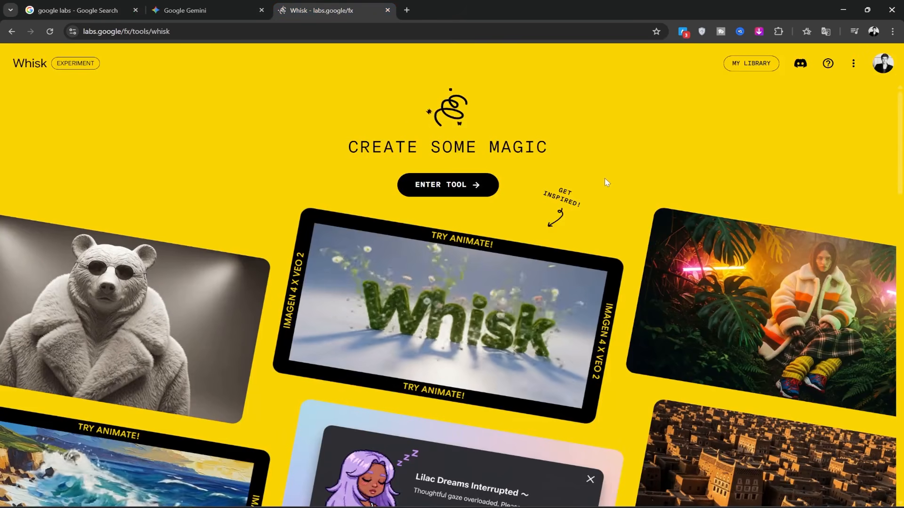
{"action": "left_click", "coordinate": [463, 185]}
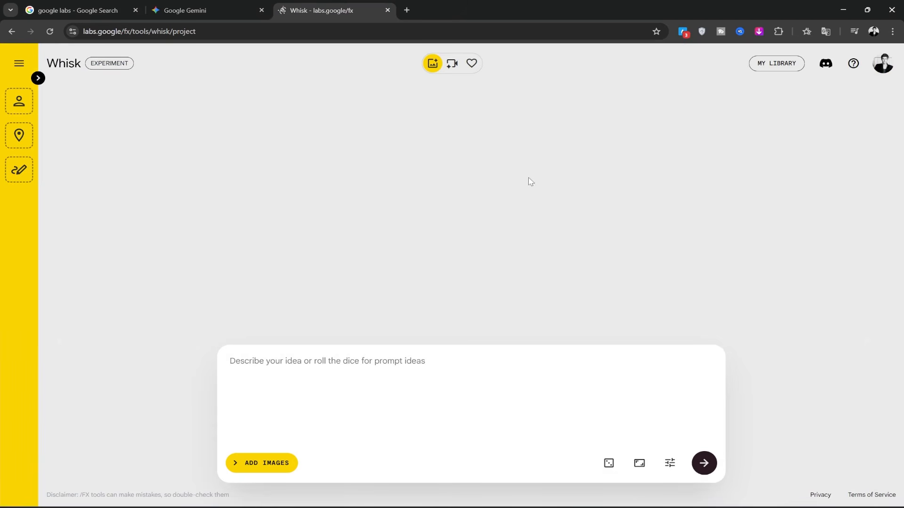
{"action": "left_click", "coordinate": [38, 78]}
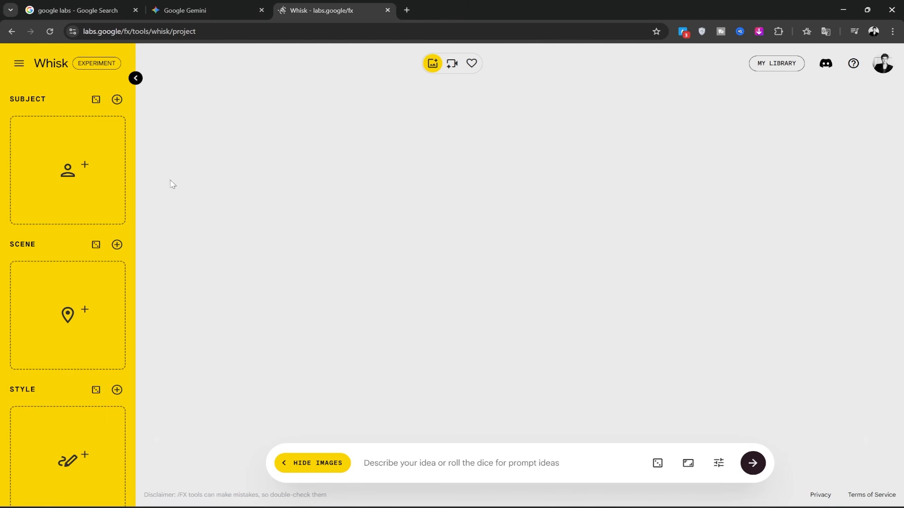
{"action": "mouse_move", "coordinate": [87, 181]}
Step: Return to the Google search page and run an image search for "old photo"
{"action": "left_click", "coordinate": [81, 9]}
{"action": "triple_click", "coordinate": [176, 63]}
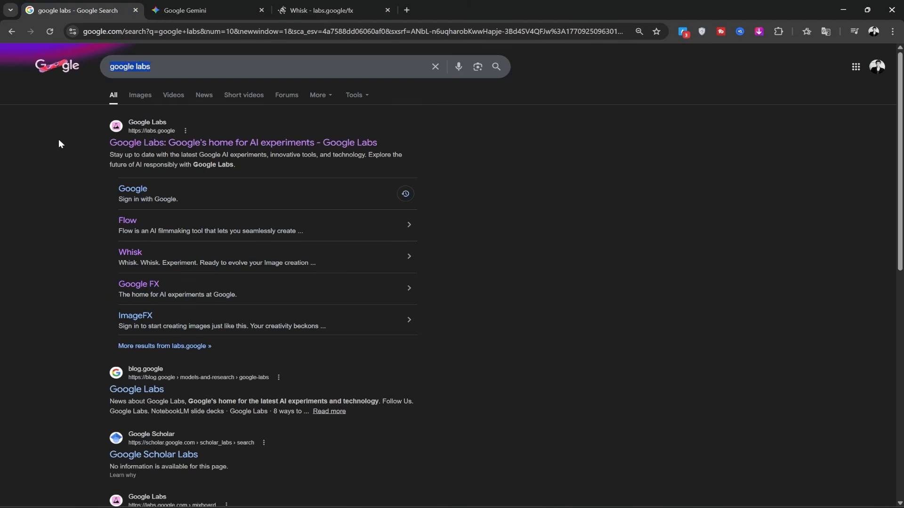
{"action": "type", "text": "old photo"}
{"action": "key", "text": "Return"}
{"action": "left_click", "coordinate": [140, 94]}
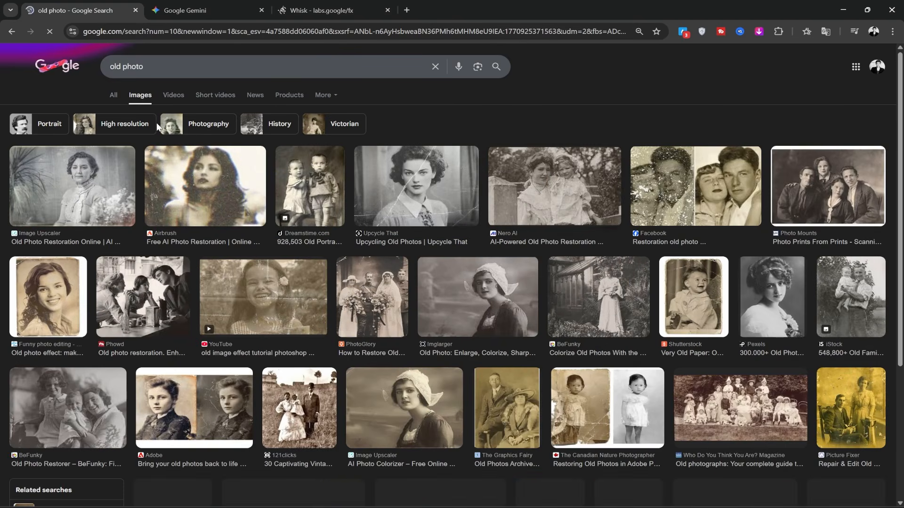
Step: Save the cracked black-and-white portrait of a woman from Upcycle That to the pic folder
{"action": "left_click", "coordinate": [425, 184]}
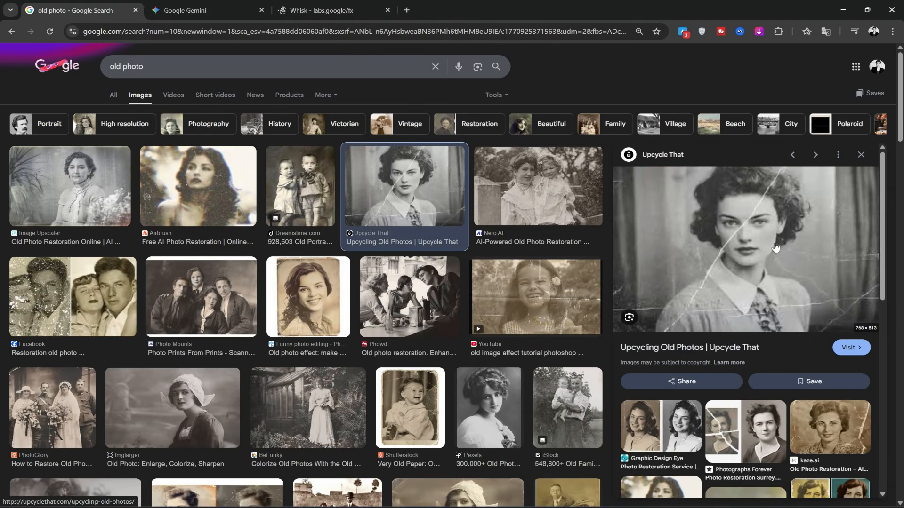
{"action": "right_click", "coordinate": [799, 222]}
{"action": "left_click", "coordinate": [710, 370]}
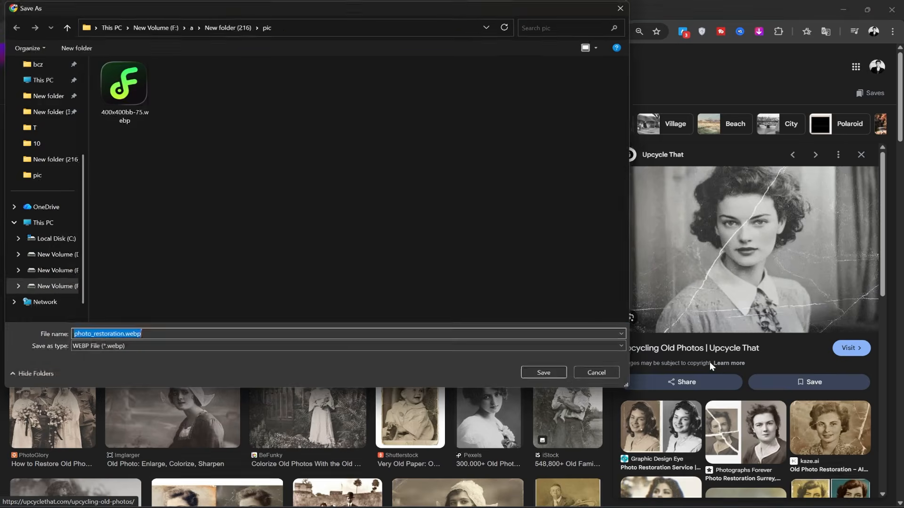
{"action": "left_click", "coordinate": [537, 372]}
Step: Save the Photo Mounts group portrait of four people from the image results
{"action": "left_click", "coordinate": [201, 297]}
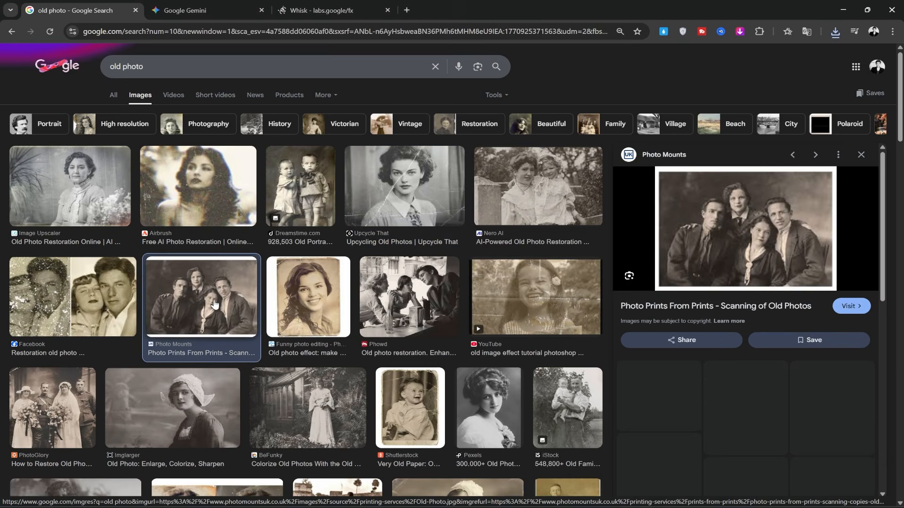
{"action": "right_click", "coordinate": [773, 221]}
{"action": "left_click", "coordinate": [800, 368]}
{"action": "key", "text": "Return"}
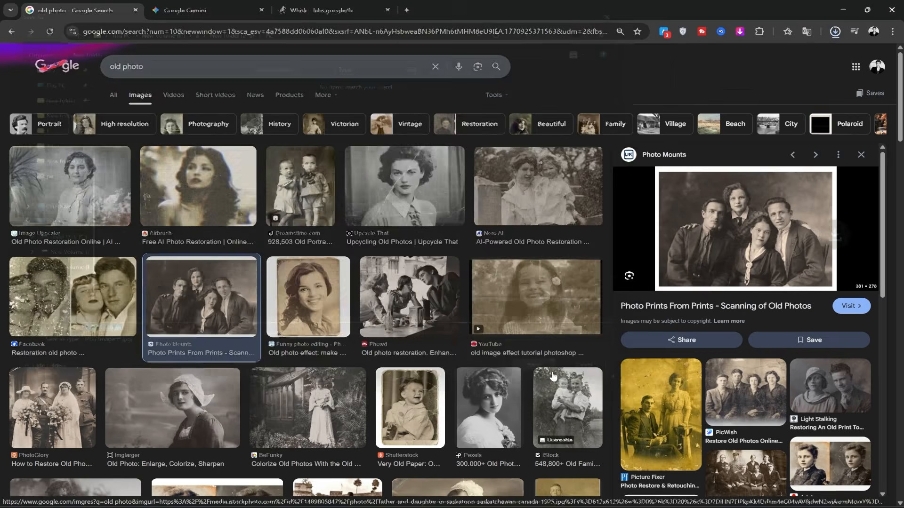
Step: Save the Image Upscaler portrait of a seated woman beside white flowers
{"action": "left_click", "coordinate": [88, 199]}
{"action": "right_click", "coordinate": [789, 231]}
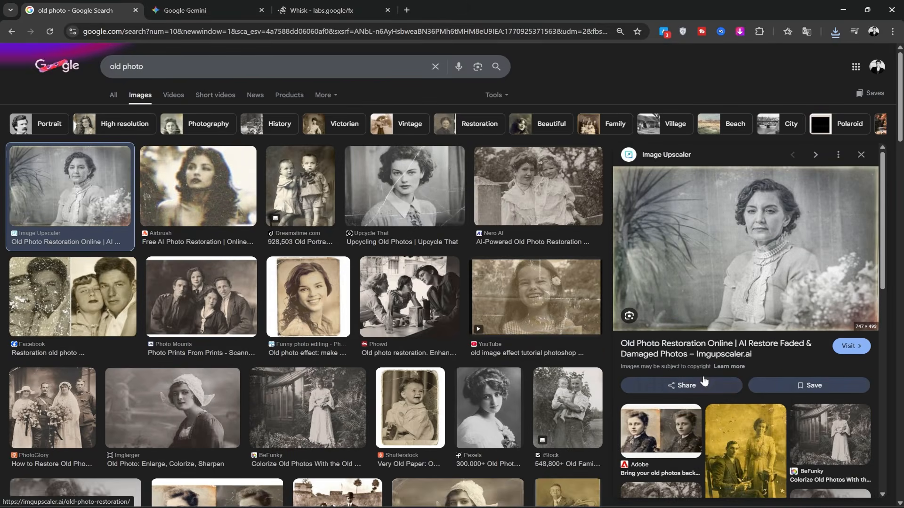
{"action": "left_click", "coordinate": [702, 379]}
{"action": "left_click", "coordinate": [544, 371]}
Step: Browse further image results and save the PicWish photo of four people in old-fashioned suits and coats
{"action": "scroll", "coordinate": [427, 344], "scroll_direction": "down", "scroll_amount": 4}
{"action": "scroll", "coordinate": [427, 343], "scroll_direction": "down", "scroll_amount": 10}
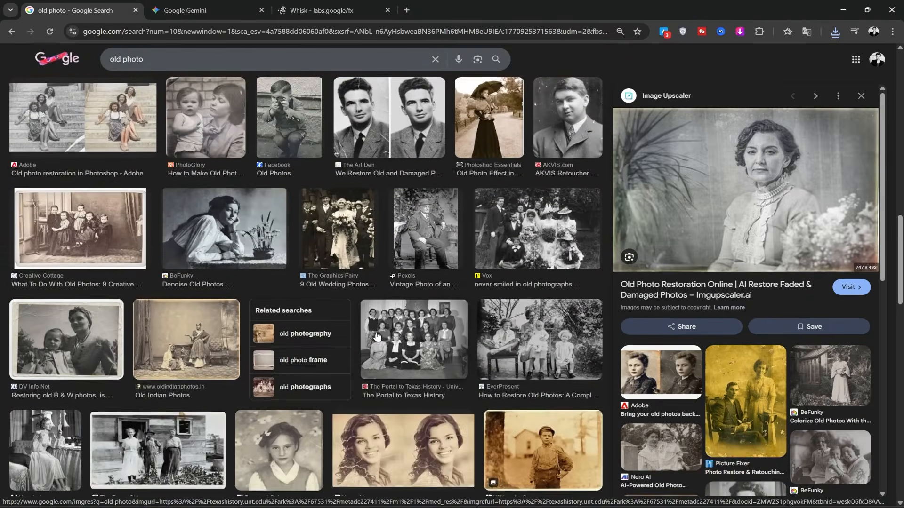
{"action": "scroll", "coordinate": [361, 360], "scroll_direction": "down", "scroll_amount": 12}
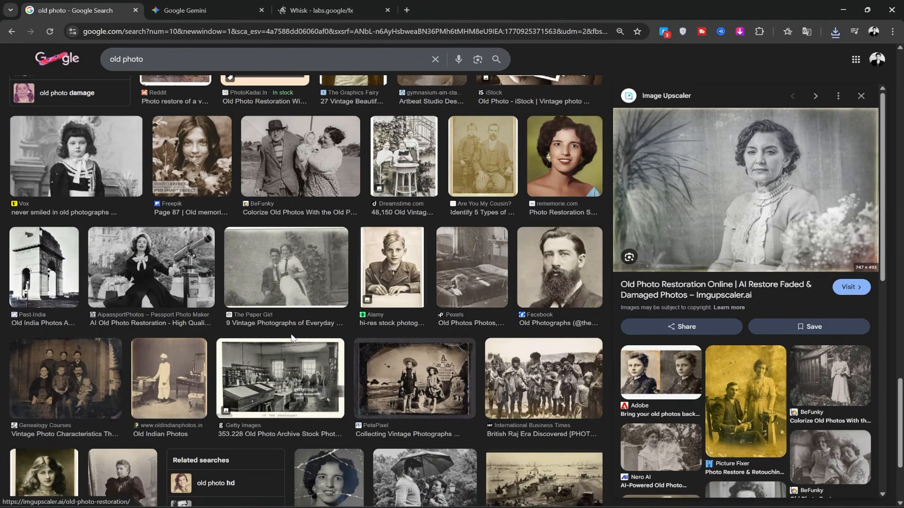
{"action": "left_click", "coordinate": [151, 266]}
{"action": "scroll", "coordinate": [151, 267], "scroll_direction": "down", "scroll_amount": 7}
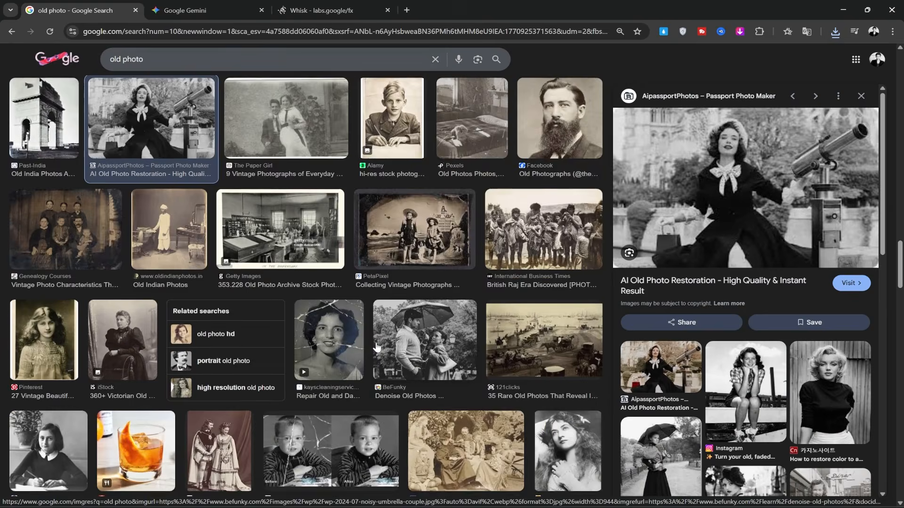
{"action": "left_click", "coordinate": [269, 362]}
{"action": "right_click", "coordinate": [689, 183]}
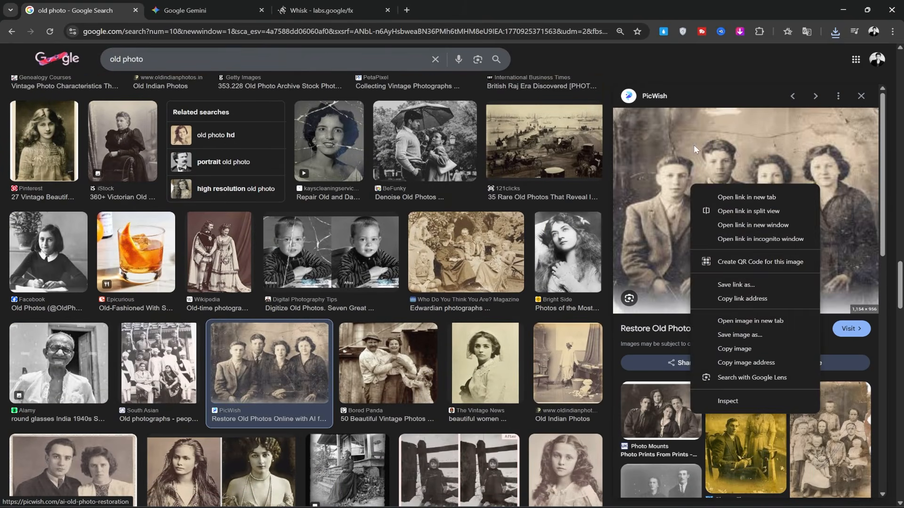
{"action": "key", "text": "Escape"}
{"action": "right_click", "coordinate": [709, 184]}
{"action": "left_click", "coordinate": [752, 333]}
{"action": "left_click", "coordinate": [534, 372]}
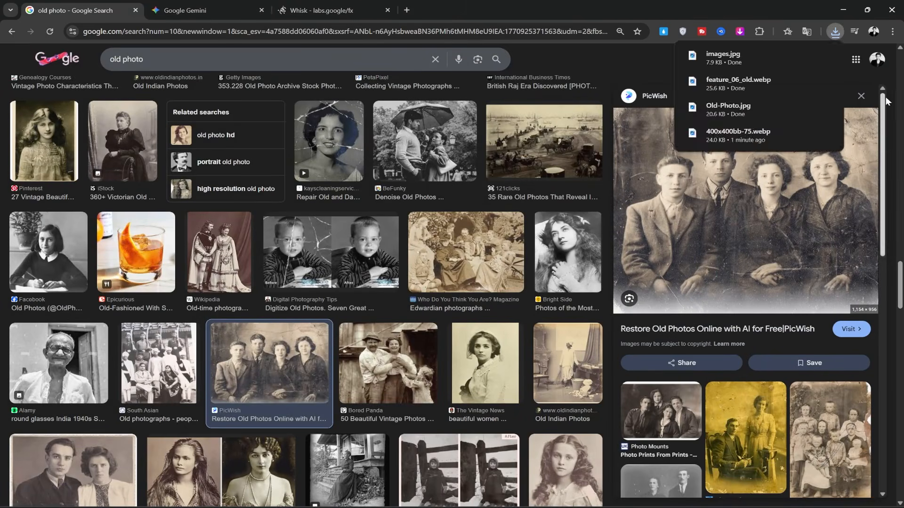
Step: Save the BringBack AI family photo of a couple with a child as vintage-family-portraits.webp
{"action": "scroll", "coordinate": [282, 320], "scroll_direction": "down", "scroll_amount": 10}
{"action": "scroll", "coordinate": [264, 321], "scroll_direction": "down", "scroll_amount": 1}
{"action": "left_click", "coordinate": [464, 253]}
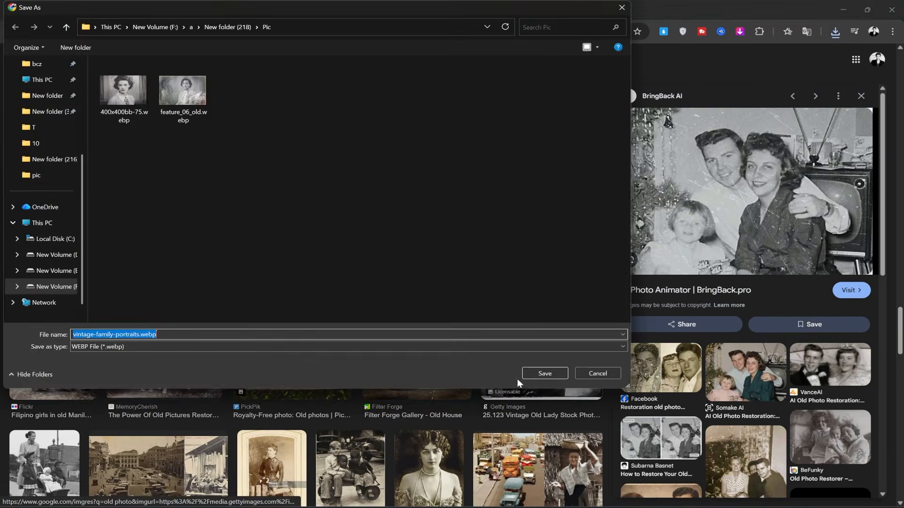
{"action": "left_click", "coordinate": [527, 373]}
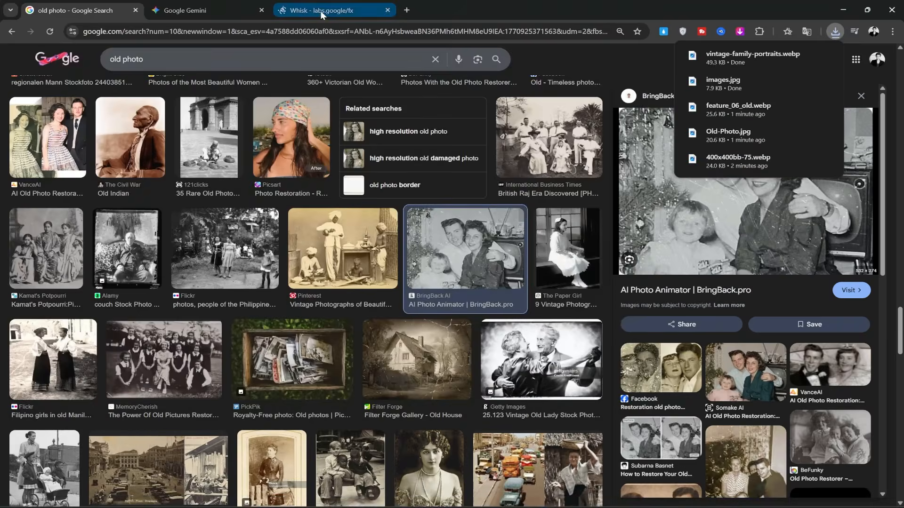
Step: In Whisk, upload 400x400bb-75.webp as the scene image and paste the copied restoration prompt into the prompt box
{"action": "left_click", "coordinate": [320, 11]}
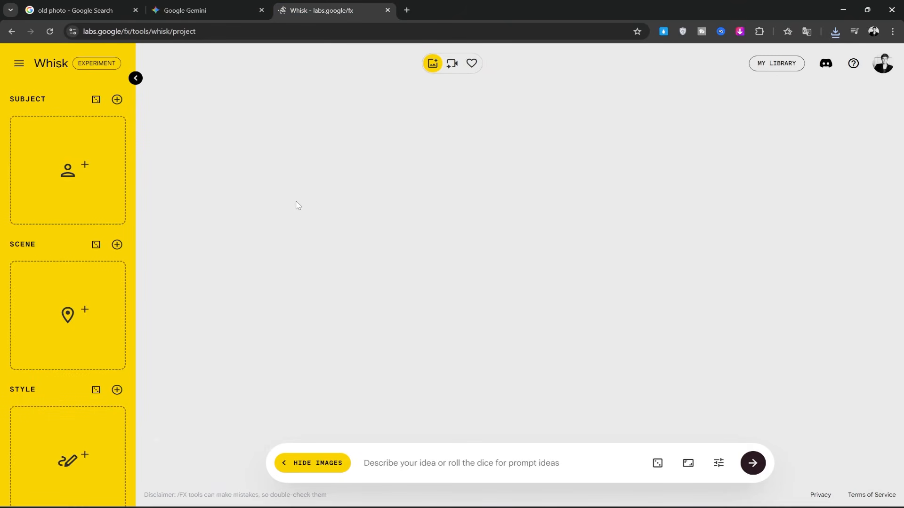
{"action": "mouse_move", "coordinate": [67, 346]}
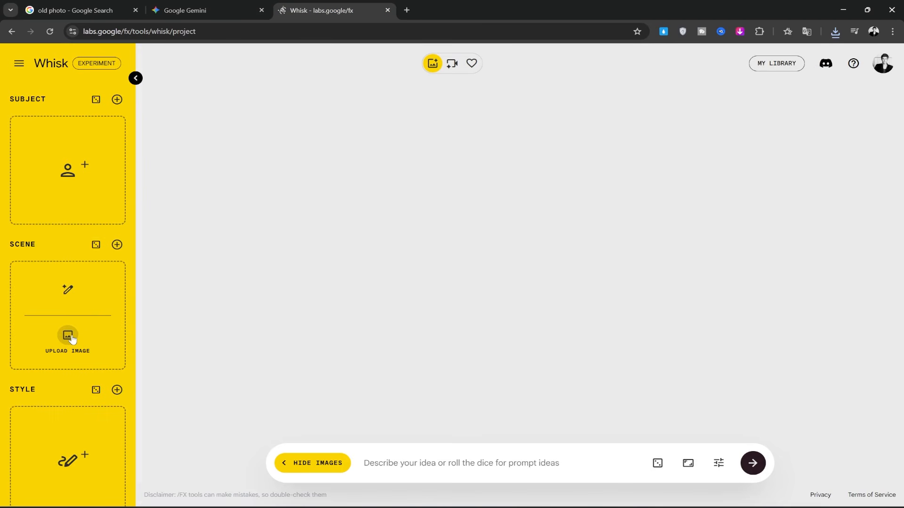
{"action": "left_click", "coordinate": [72, 339]}
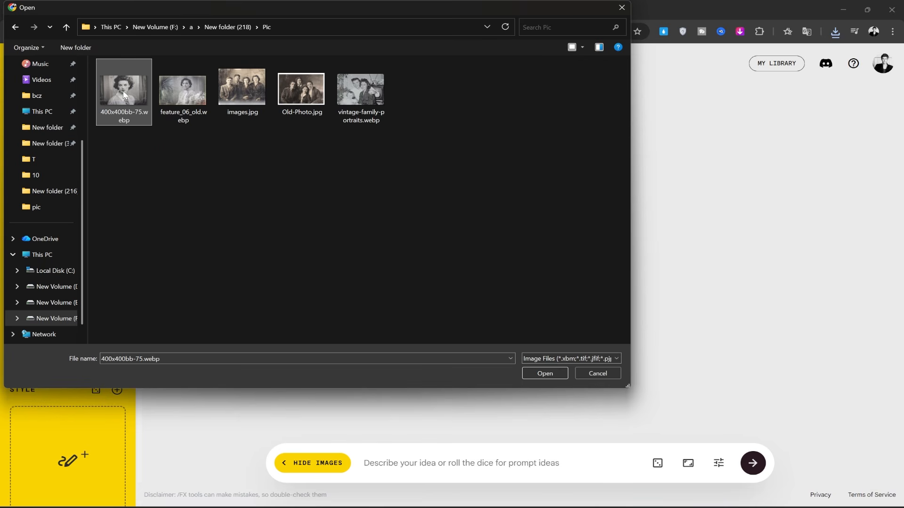
{"action": "double_click", "coordinate": [123, 90]}
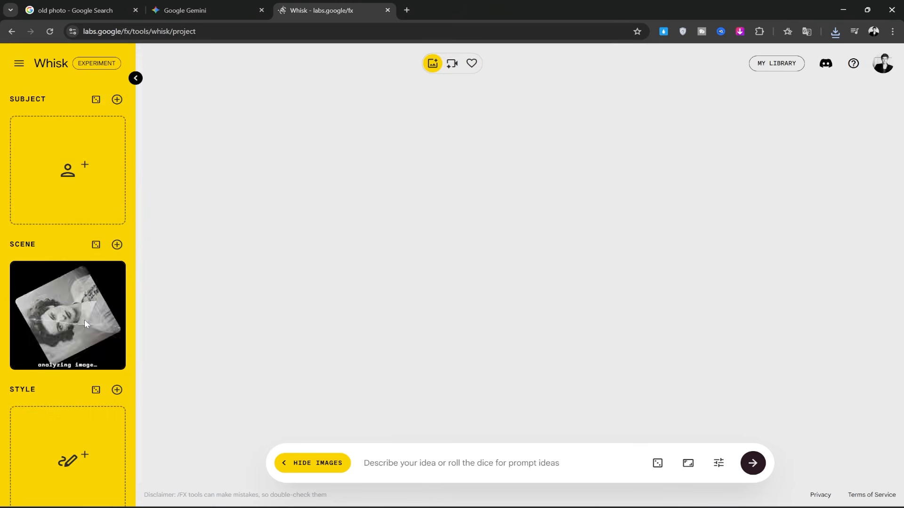
{"action": "right_click", "coordinate": [446, 461]}
{"action": "left_click", "coordinate": [465, 347]}
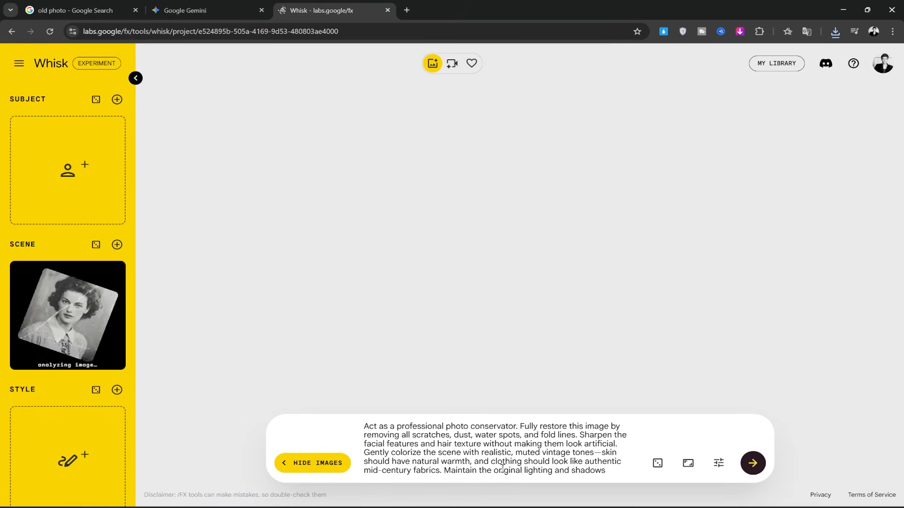
Step: Check the aspect ratio options and the seed and Precise Reference settings for the generation
{"action": "left_click", "coordinate": [692, 467]}
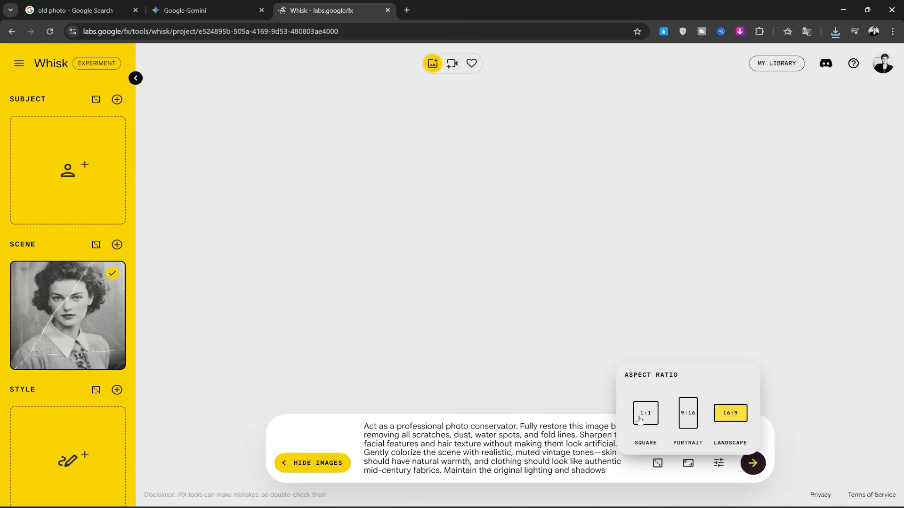
{"action": "left_click", "coordinate": [716, 463]}
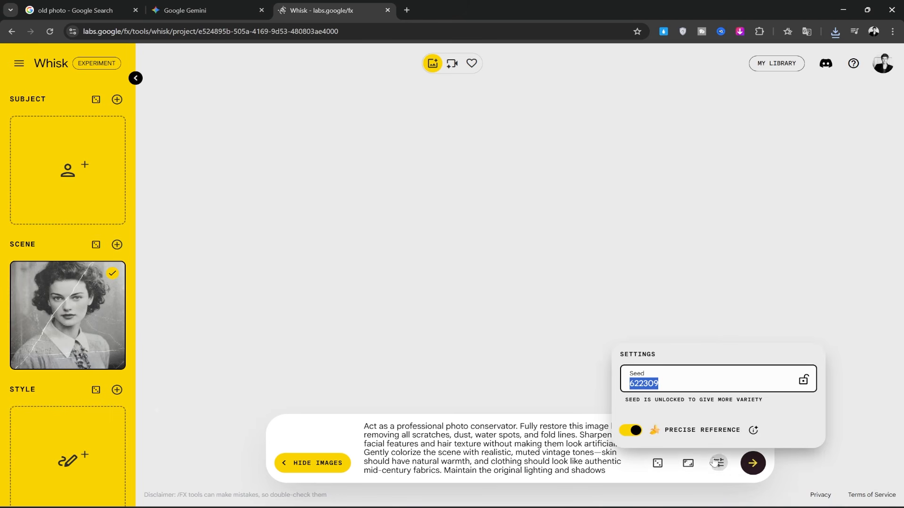
{"action": "left_click", "coordinate": [579, 356]}
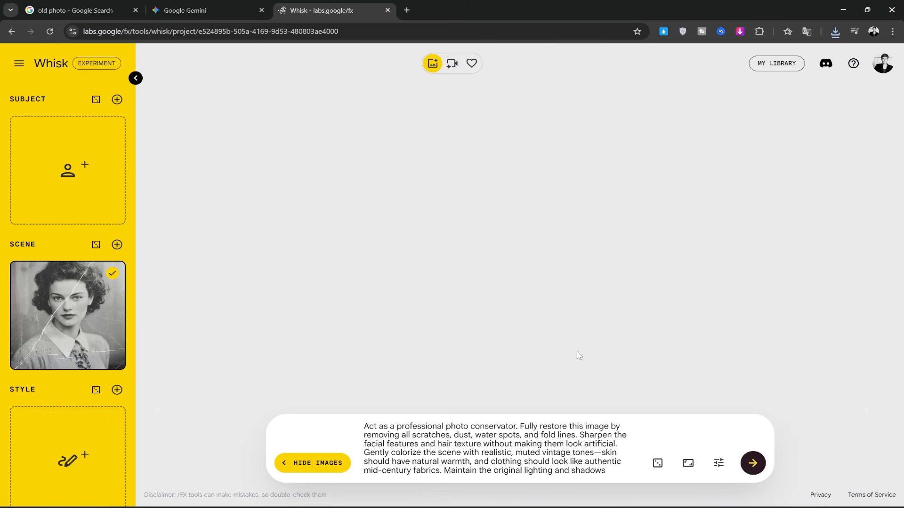
Step: Generate the restored portrait and compare its enlarged result with the original 400x400bb-75.webp
{"action": "left_click", "coordinate": [754, 464]}
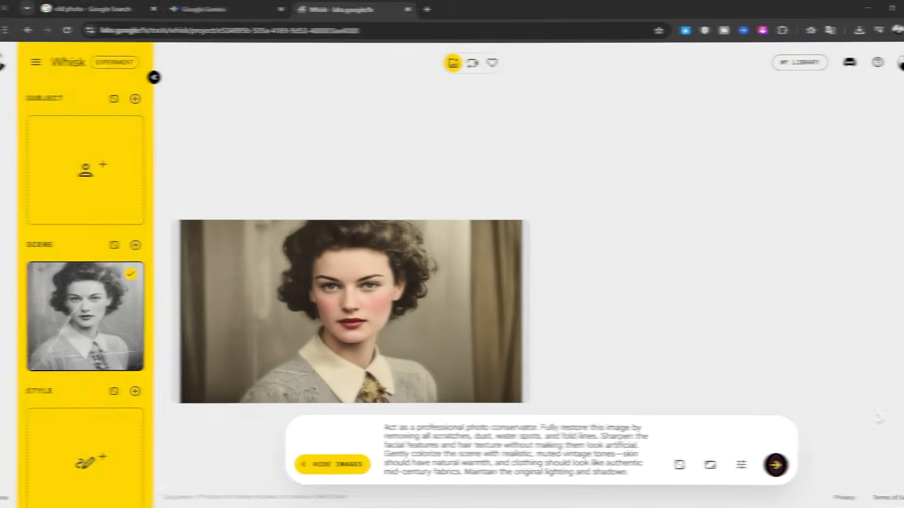
{"action": "left_click", "coordinate": [378, 305]}
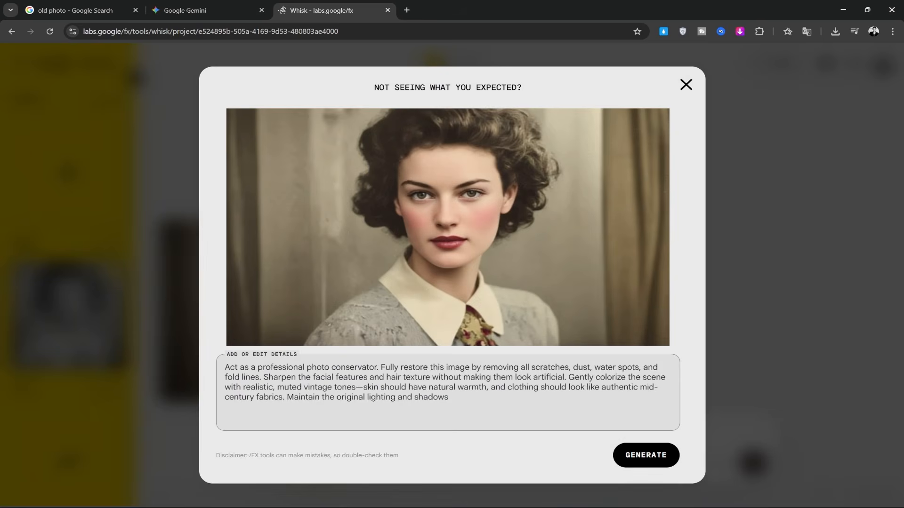
{"action": "key", "text": "alt+Tab"}
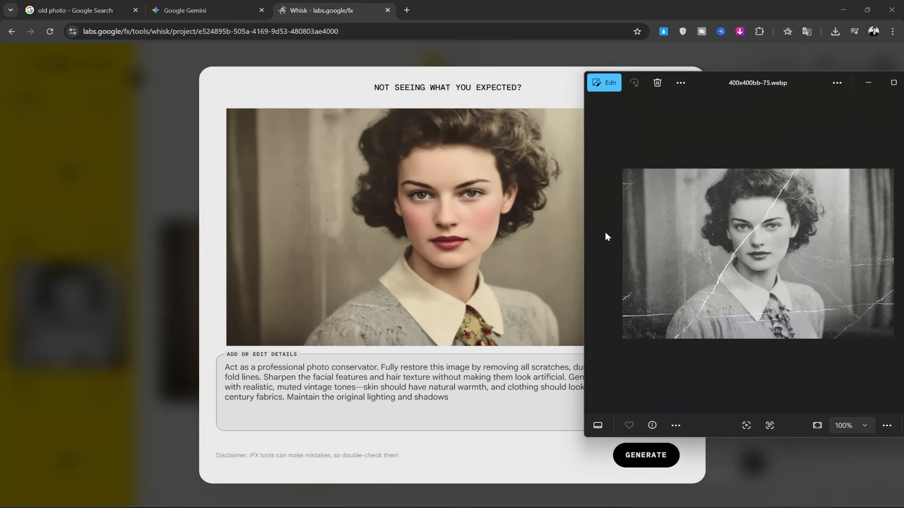
{"action": "scroll", "coordinate": [794, 256], "scroll_direction": "up", "scroll_amount": 3}
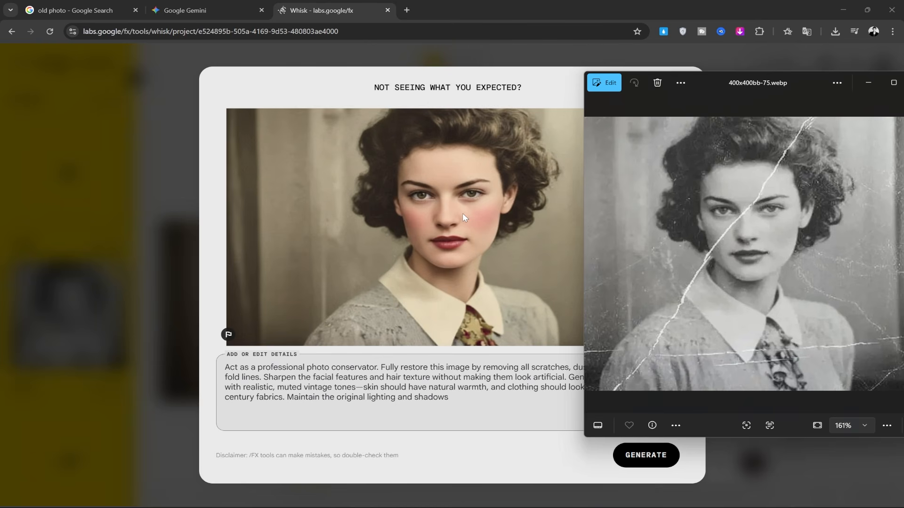
{"action": "left_click", "coordinate": [536, 77]}
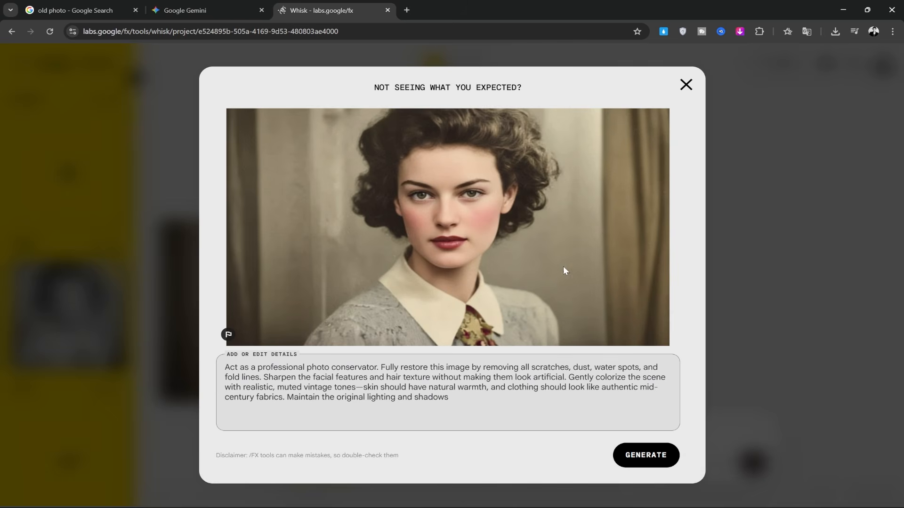
{"action": "left_click", "coordinate": [685, 85]}
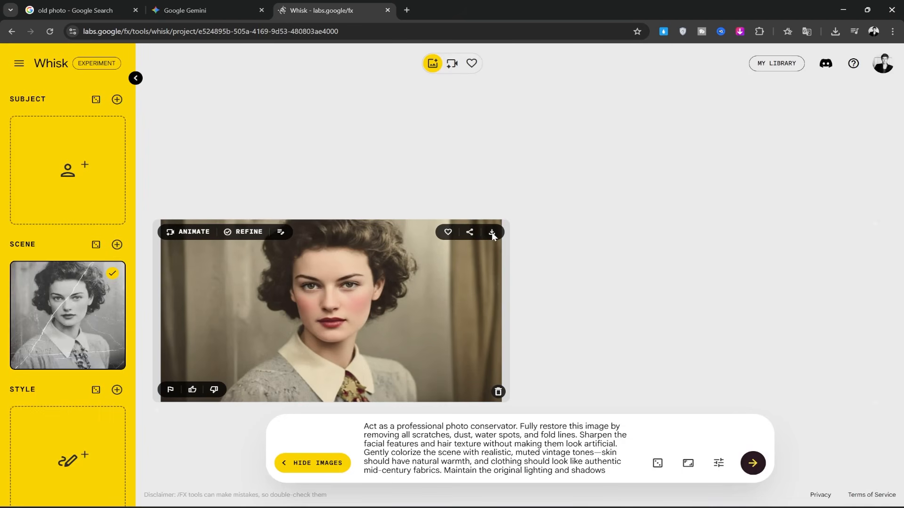
Step: Download the restored portrait of the woman to the Pic folder as 01.png
{"action": "left_click", "coordinate": [492, 233]}
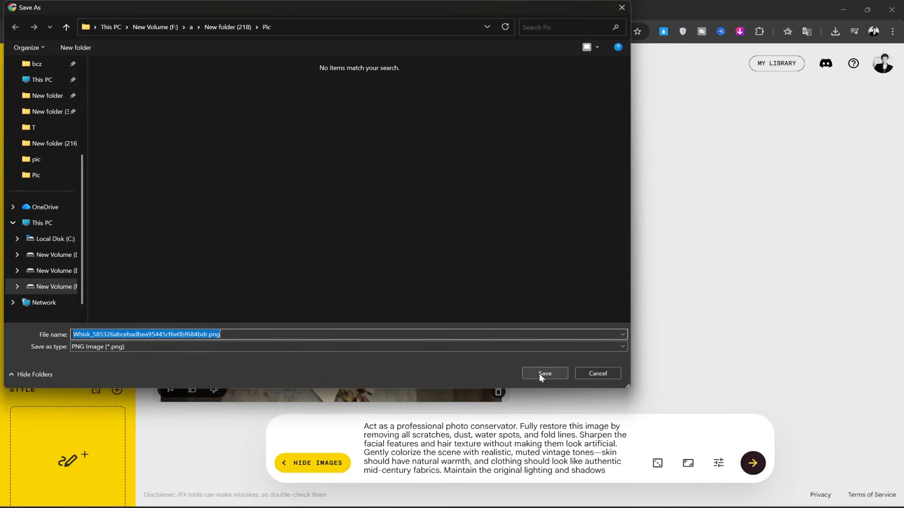
{"action": "type", "text": "01"}
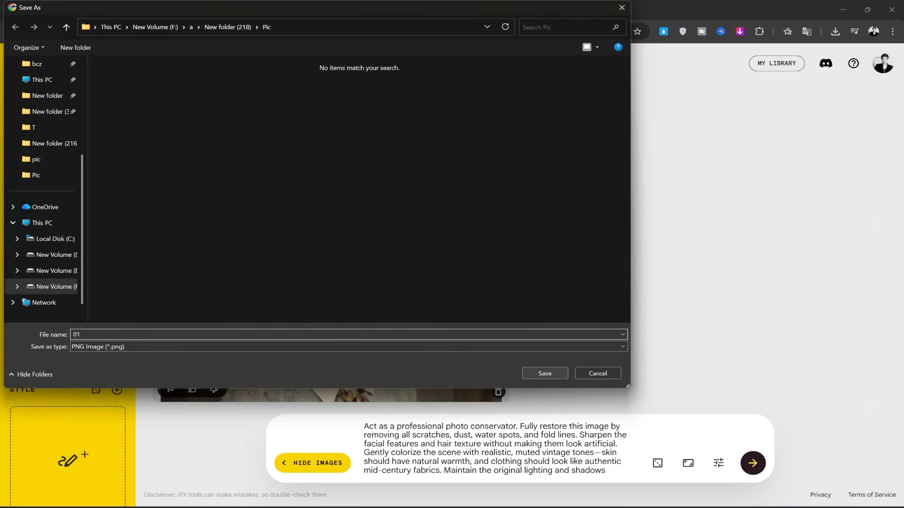
{"action": "left_click", "coordinate": [540, 373]}
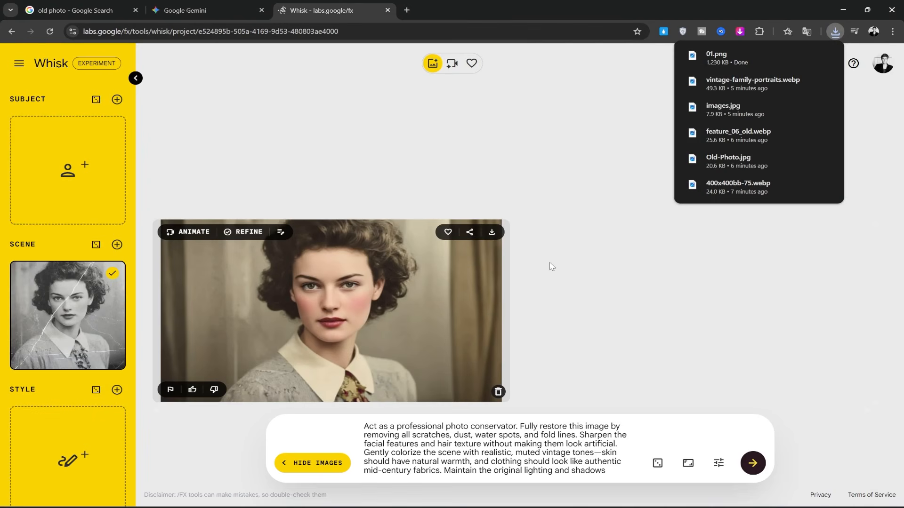
Step: Replace the scene image with images.jpg, generate its restoration with the same prompt and open a result for inspection
{"action": "mouse_move", "coordinate": [44, 292]}
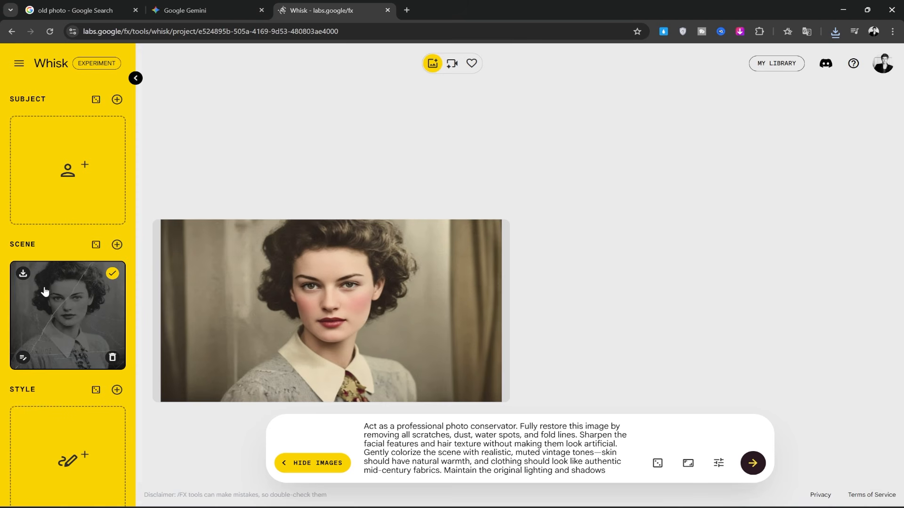
{"action": "left_click", "coordinate": [112, 358]}
{"action": "left_click", "coordinate": [66, 334]}
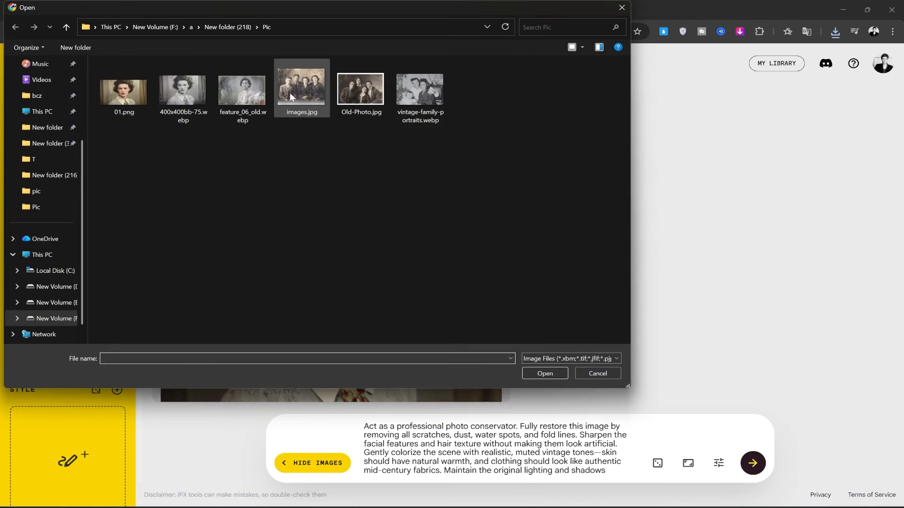
{"action": "double_click", "coordinate": [301, 89]}
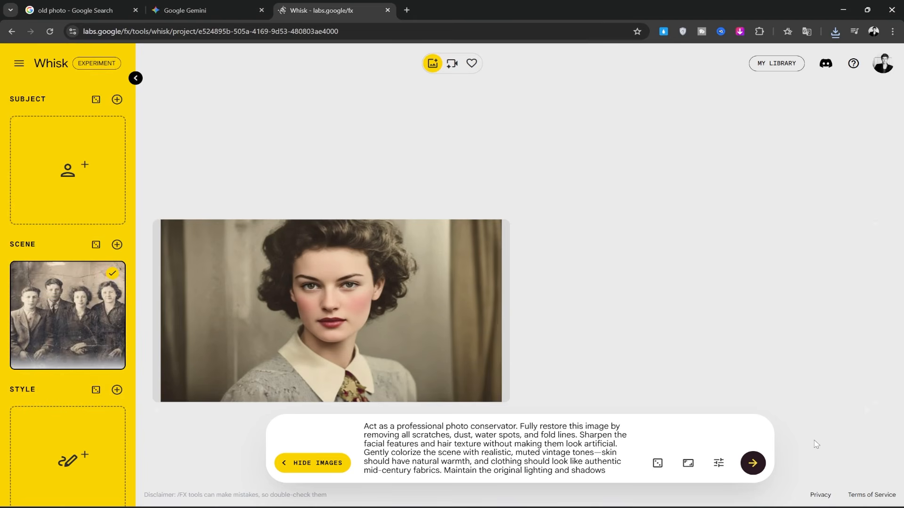
{"action": "left_click", "coordinate": [753, 464]}
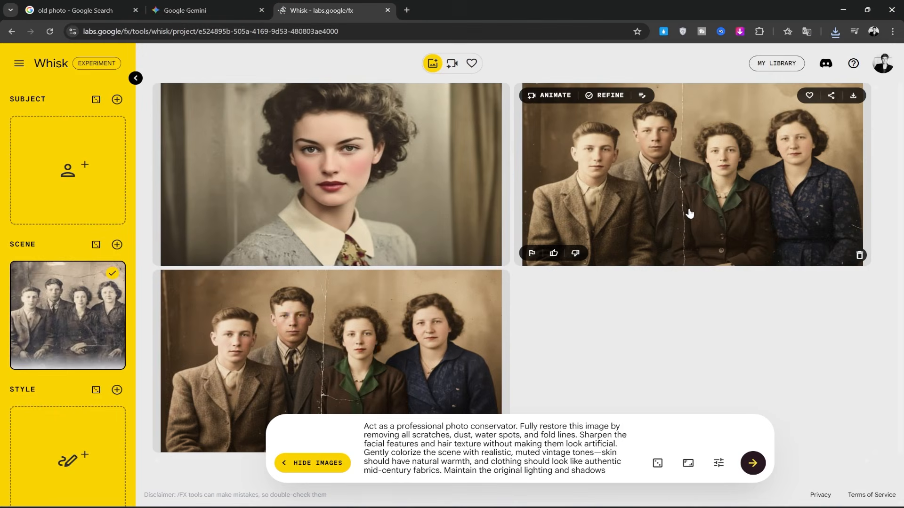
{"action": "left_click", "coordinate": [688, 212]}
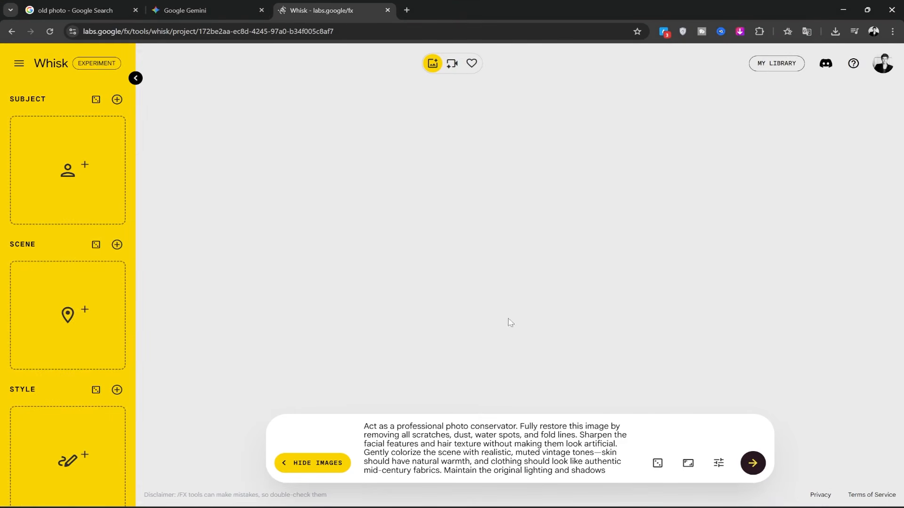
Step: Upload Old-Photo.jpg as the scene image in the empty project, generate its restoration and inspect the first result enlarged
{"action": "left_click", "coordinate": [76, 341]}
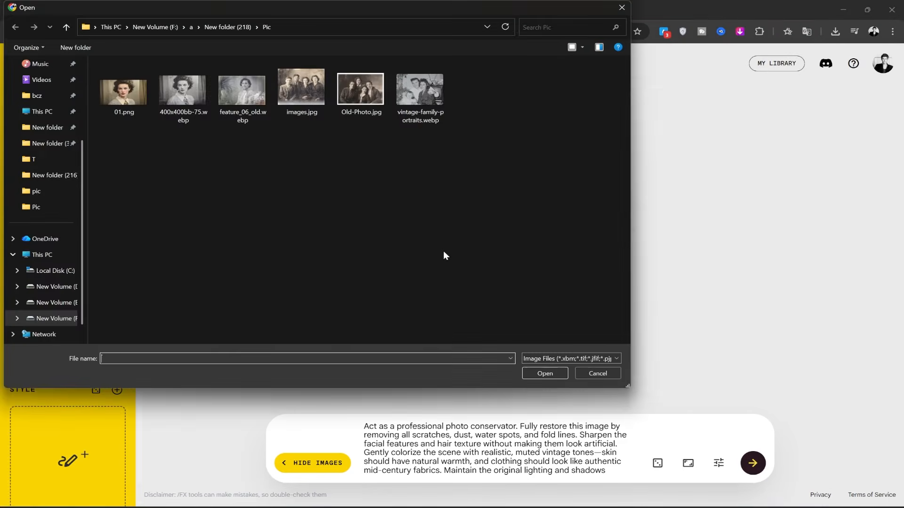
{"action": "double_click", "coordinate": [363, 99]}
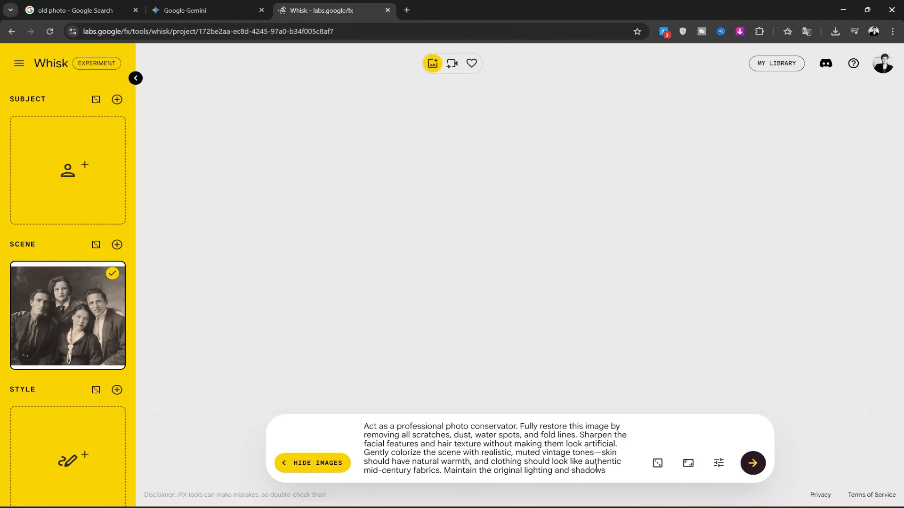
{"action": "left_click", "coordinate": [752, 465]}
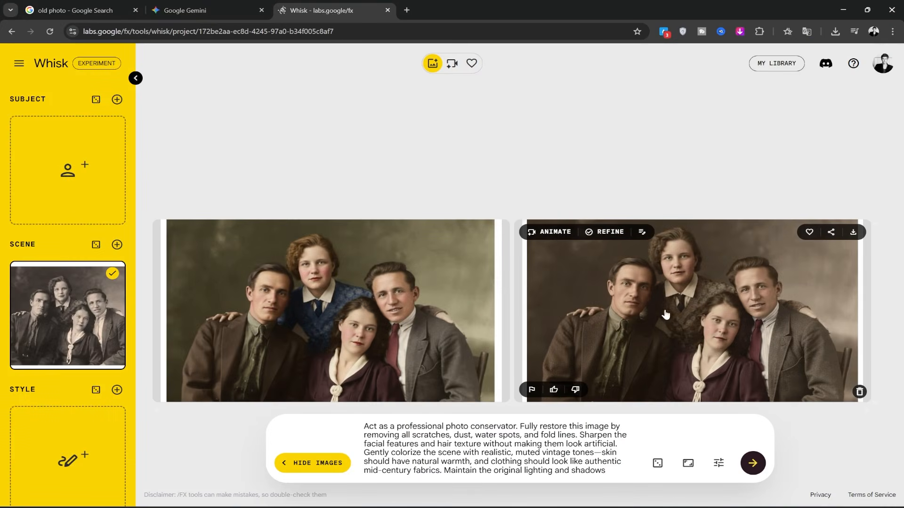
{"action": "left_click", "coordinate": [366, 343]}
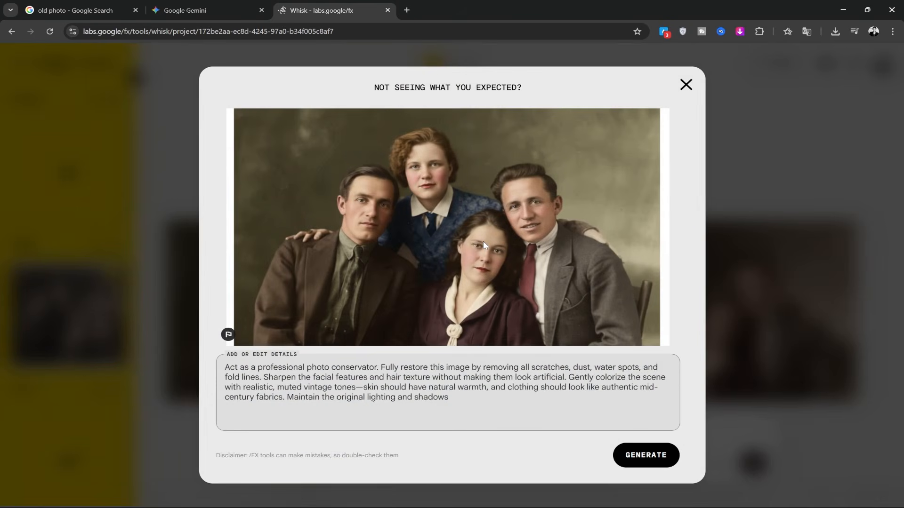
{"action": "left_click", "coordinate": [685, 85]}
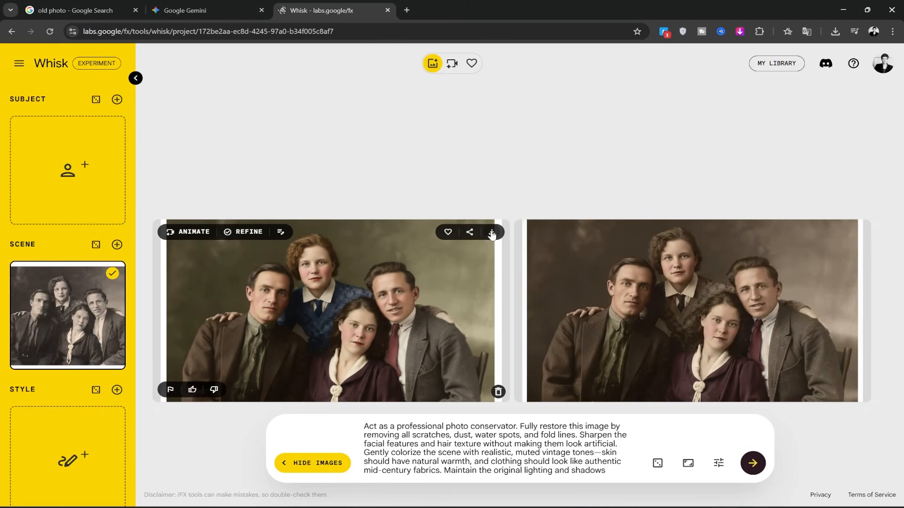
Step: Download the first restored version of Old-Photo.jpg, with the blue-patterned blouse, as 02.png
{"action": "left_click", "coordinate": [491, 234]}
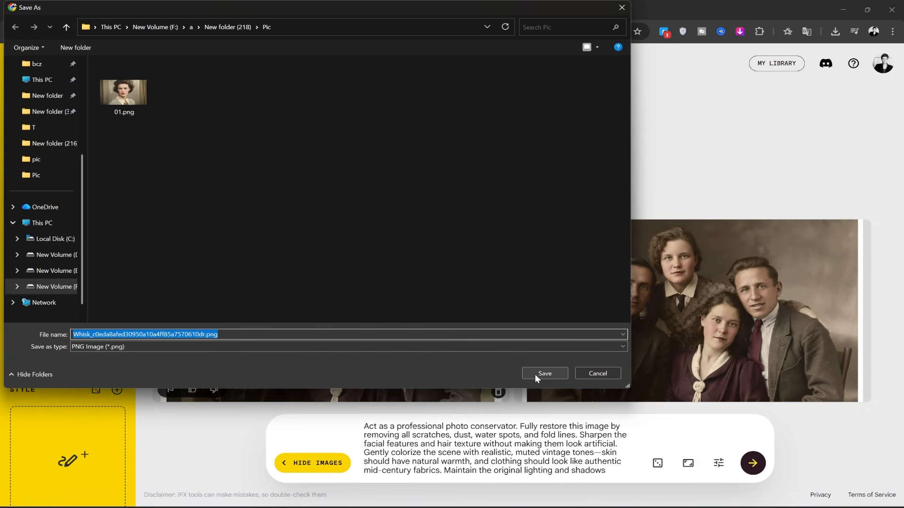
{"action": "type", "text": "02"}
{"action": "left_click", "coordinate": [544, 373]}
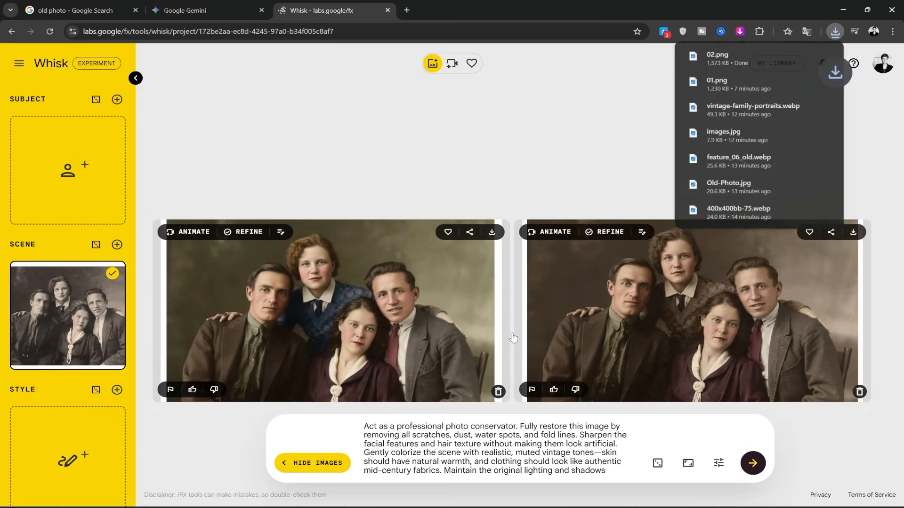
{"action": "left_click", "coordinate": [92, 10]}
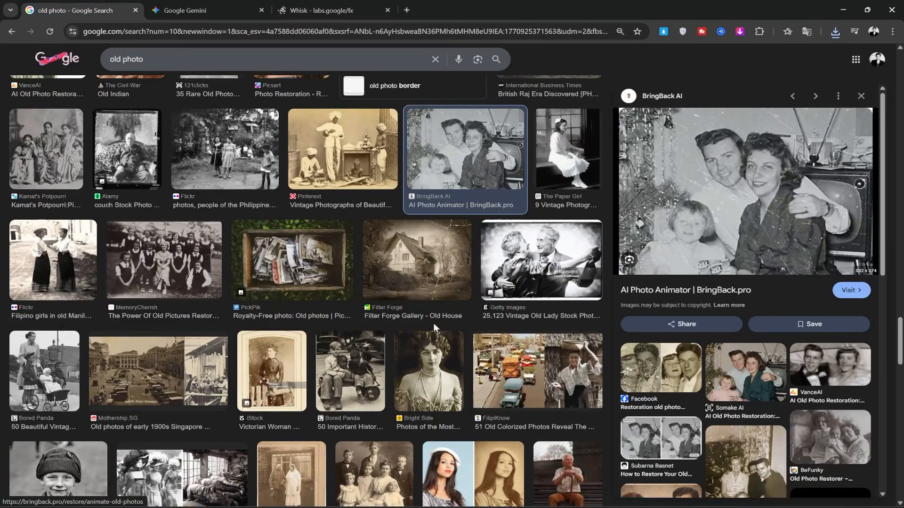
{"action": "scroll", "coordinate": [111, 242], "scroll_direction": "down", "scroll_amount": 5}
{"action": "scroll", "coordinate": [111, 242], "scroll_direction": "up", "scroll_amount": 1}
{"action": "left_click", "coordinate": [111, 242]}
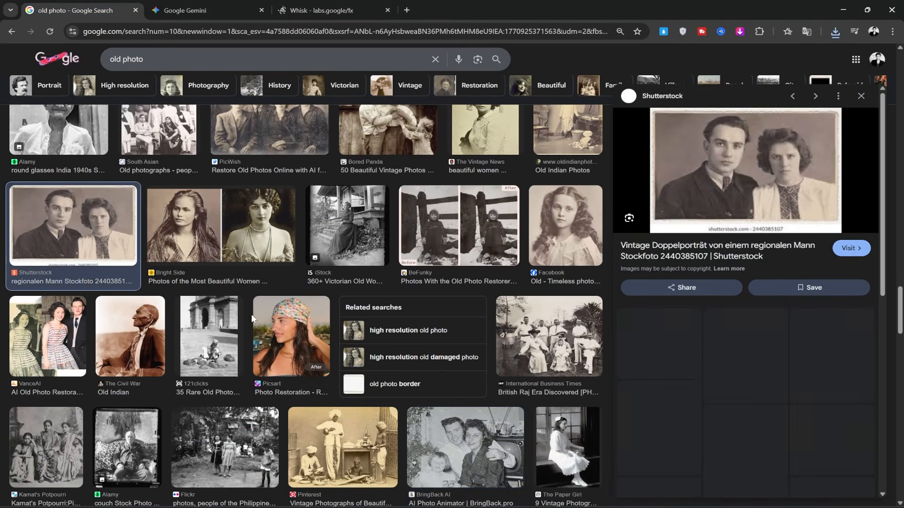
{"action": "scroll", "coordinate": [112, 242], "scroll_direction": "down", "scroll_amount": 10}
{"action": "scroll", "coordinate": [286, 351], "scroll_direction": "down", "scroll_amount": 10}
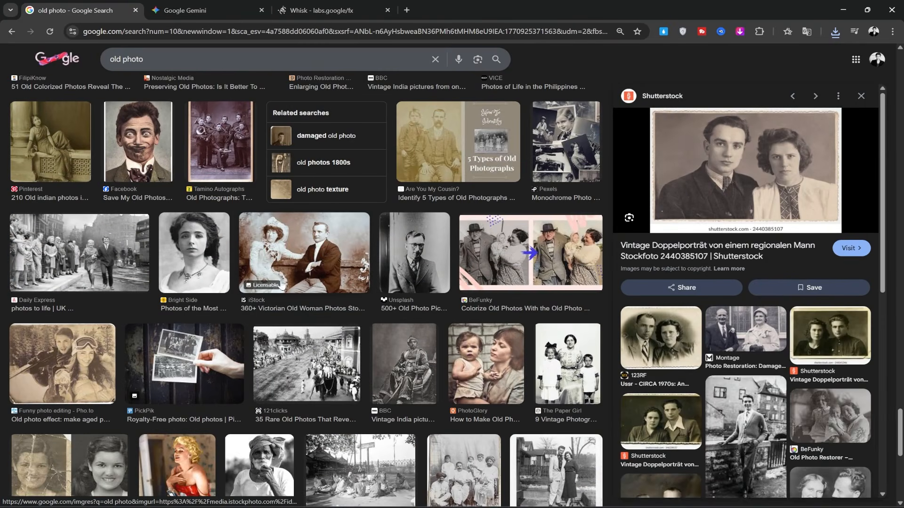
{"action": "left_click", "coordinate": [281, 285]}
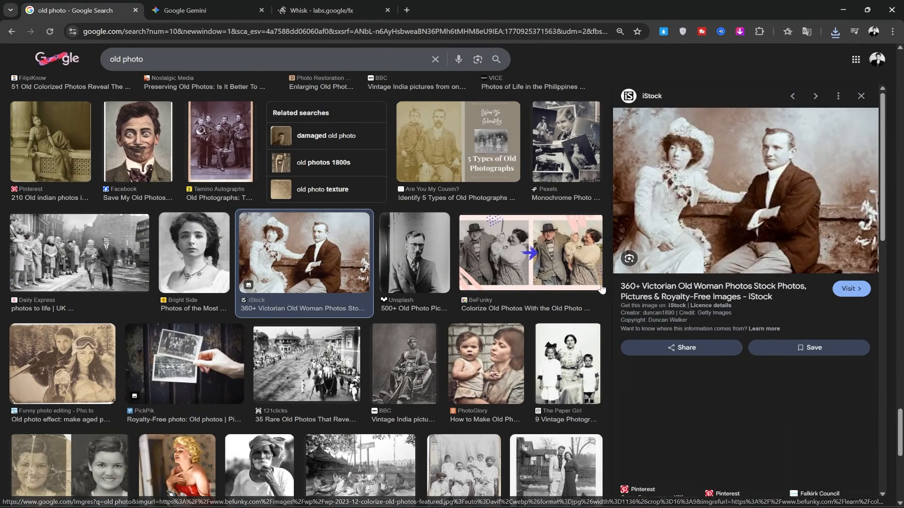
{"action": "right_click", "coordinate": [738, 175]}
{"action": "left_click", "coordinate": [758, 320]}
{"action": "left_click", "coordinate": [543, 372]}
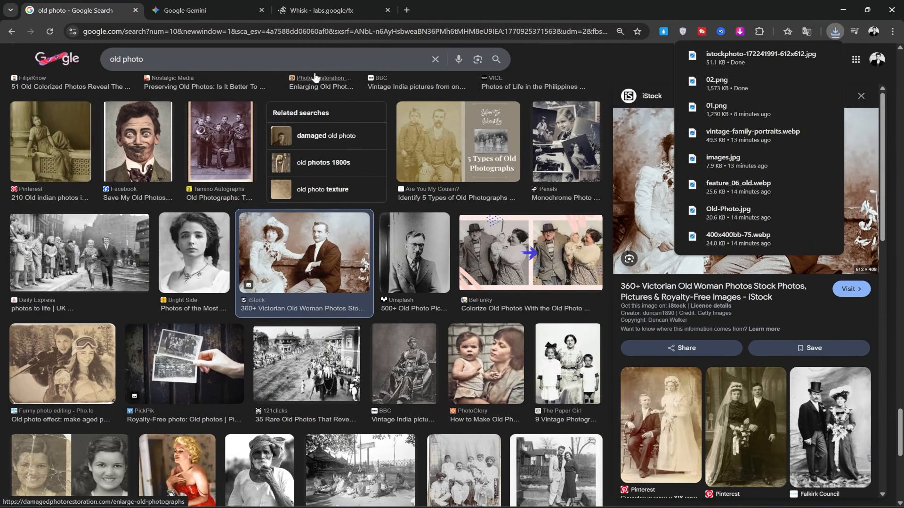
Step: Find the Cambridge in Colour photo of a boy with a tie further down the image results and save it
{"action": "scroll", "coordinate": [379, 345], "scroll_direction": "down", "scroll_amount": 6}
{"action": "left_click", "coordinate": [400, 329]}
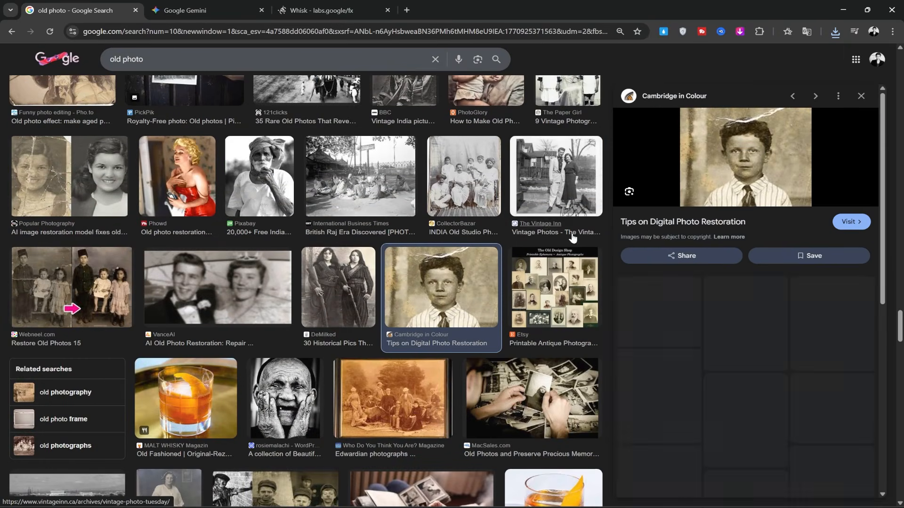
{"action": "right_click", "coordinate": [764, 153]}
{"action": "left_click", "coordinate": [768, 315]}
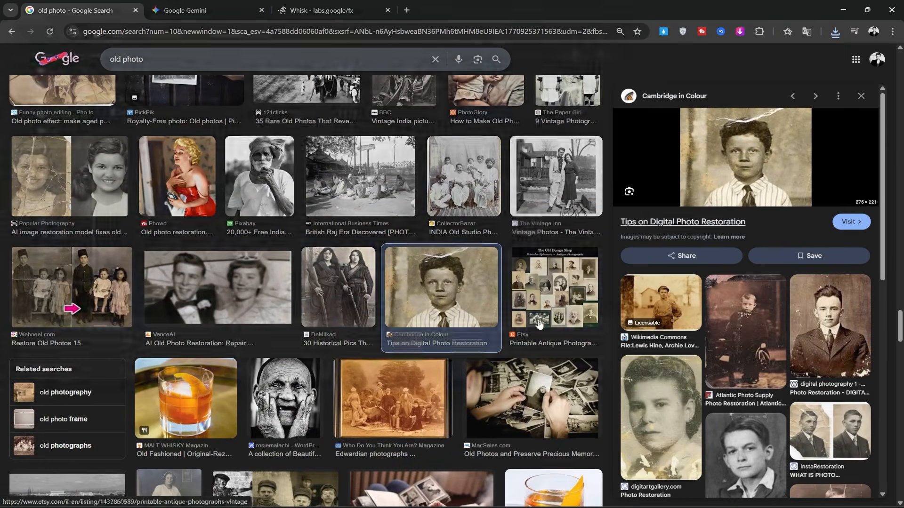
{"action": "key", "text": "ctrl+shift+Tab"}
{"action": "left_click", "coordinate": [115, 349]}
{"action": "left_click", "coordinate": [80, 340]}
{"action": "left_click", "coordinate": [582, 47]}
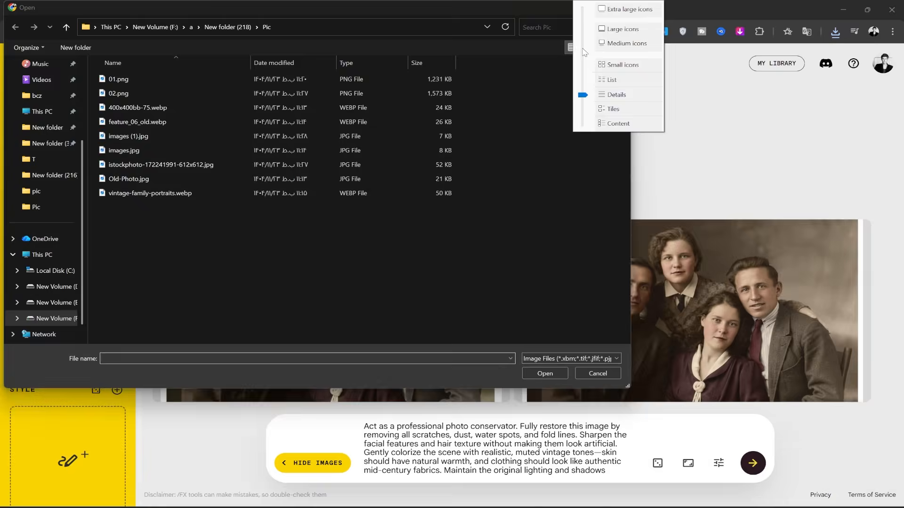
{"action": "left_click", "coordinate": [584, 19]}
{"action": "scroll", "coordinate": [464, 181], "scroll_direction": "down", "scroll_amount": 2}
{"action": "double_click", "coordinate": [478, 90]}
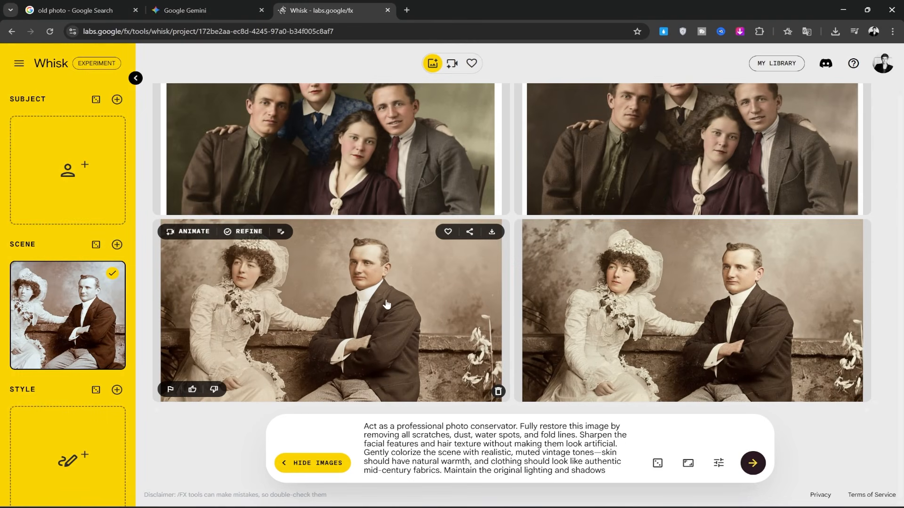
Step: Open the first restored image of the Victorian couple for refinement and clear its whole prompt text
{"action": "left_click", "coordinate": [398, 320]}
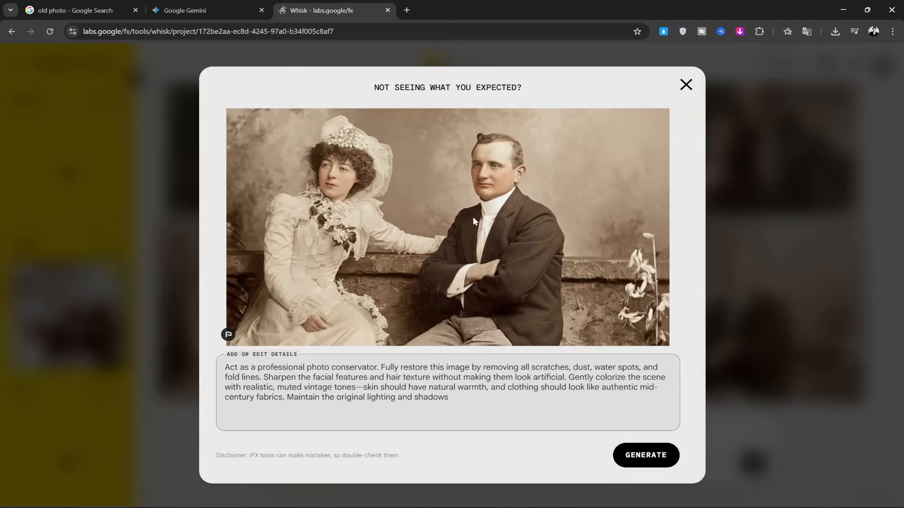
{"action": "left_click_drag", "start_coordinate": [457, 379], "coordinate": [212, 350]}
{"action": "key", "text": "BackSpace"}
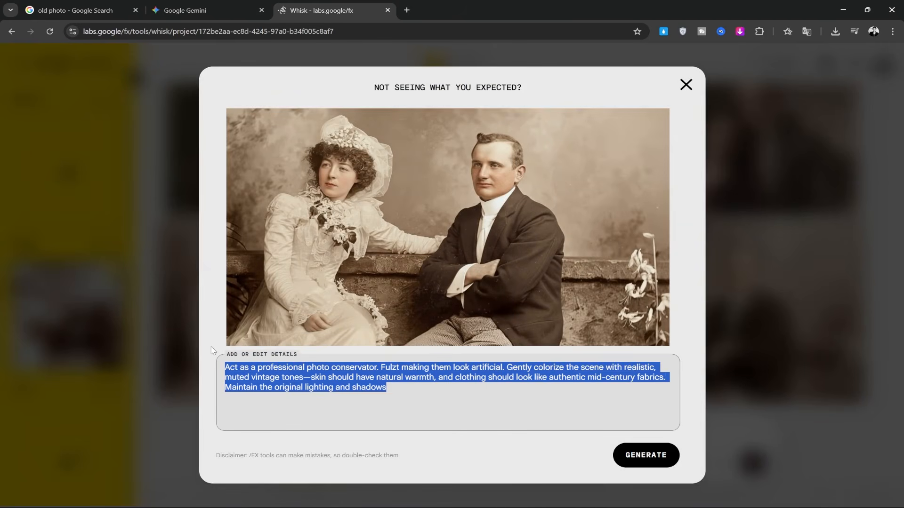
{"action": "key", "text": "BackSpace"}
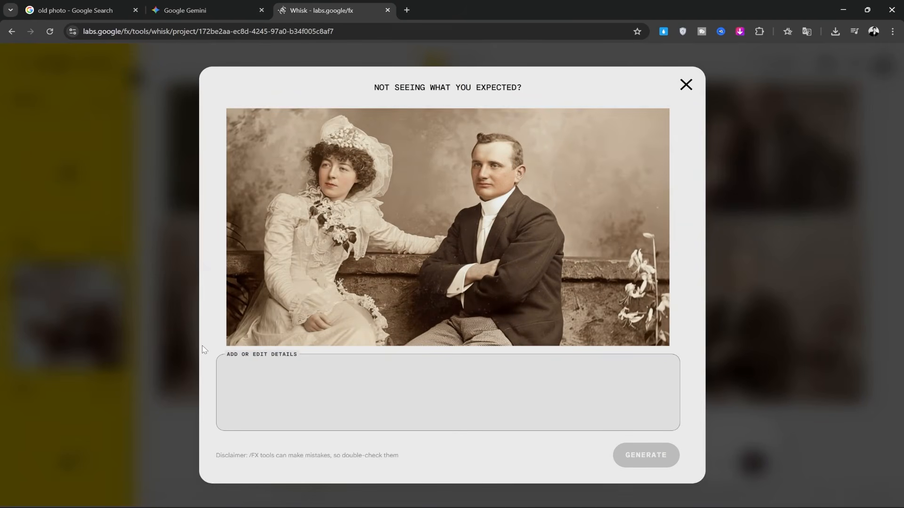
Step: Switch to Gemini and copy the Option 2 "Natural & Subtle" prompt, starting with "Enhance and colorize this photograph"
{"action": "left_click", "coordinate": [219, 9]}
{"action": "left_click", "coordinate": [372, 168]}
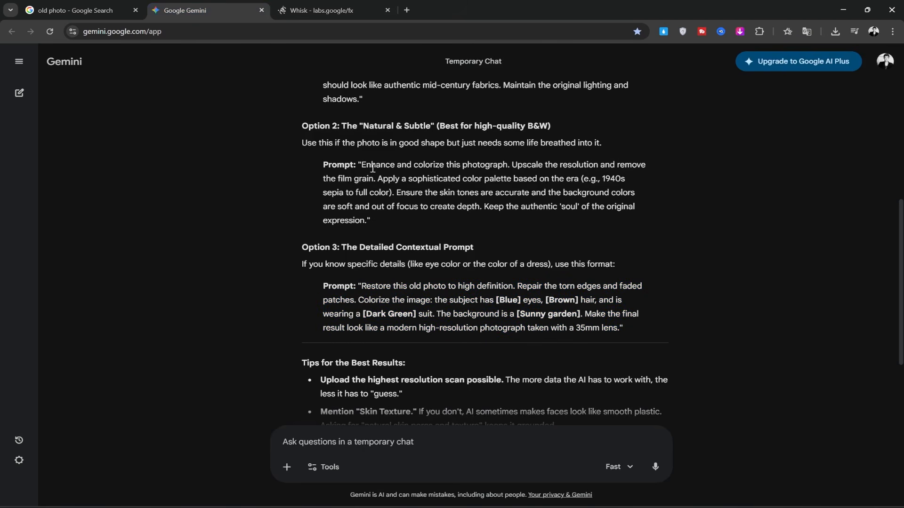
{"action": "left_click_drag", "start_coordinate": [363, 164], "coordinate": [377, 222]}
{"action": "key", "text": "ctrl+c"}
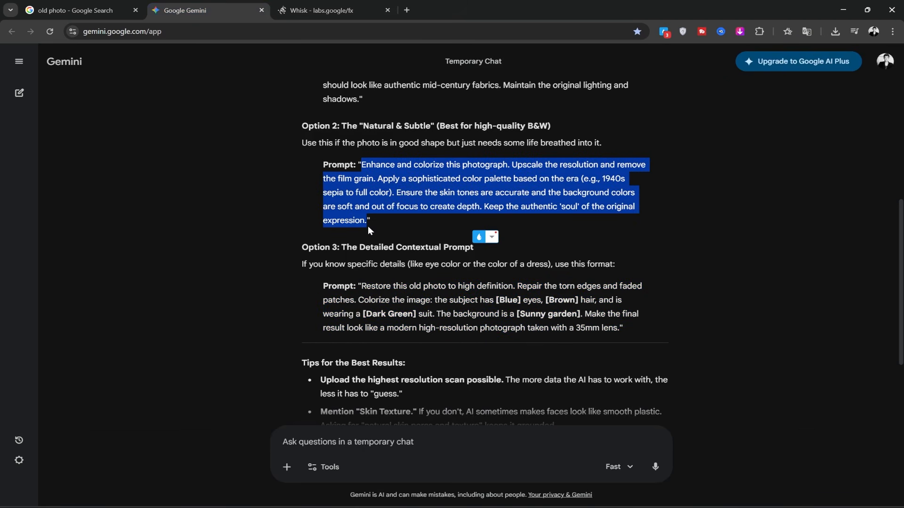
Step: Return to Whisk, paste the copied "Enhance and colorize this photograph" prompt into the couple image's refinement details, generate the result, and close the refinement
{"action": "scroll", "coordinate": [368, 226], "scroll_direction": "up", "scroll_amount": 1}
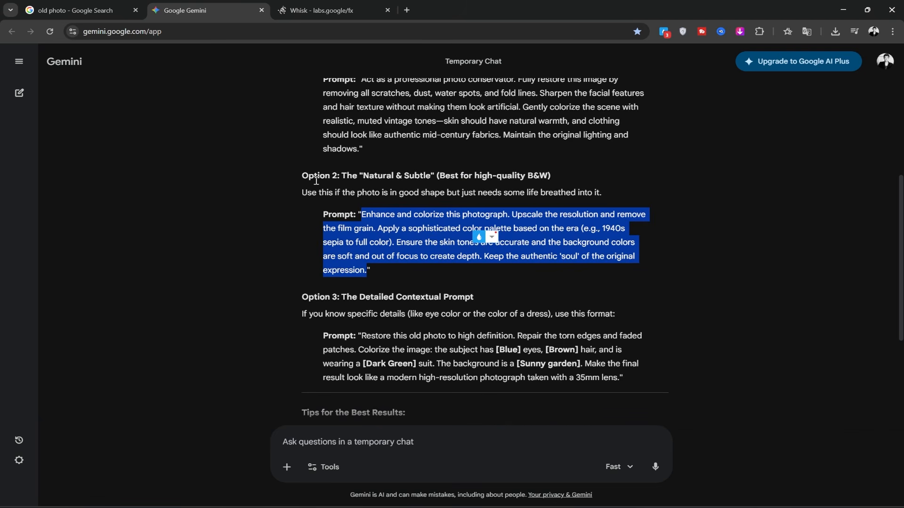
{"action": "left_click", "coordinate": [308, 9]}
{"action": "left_click", "coordinate": [412, 379]}
{"action": "key", "text": "ctrl+v"}
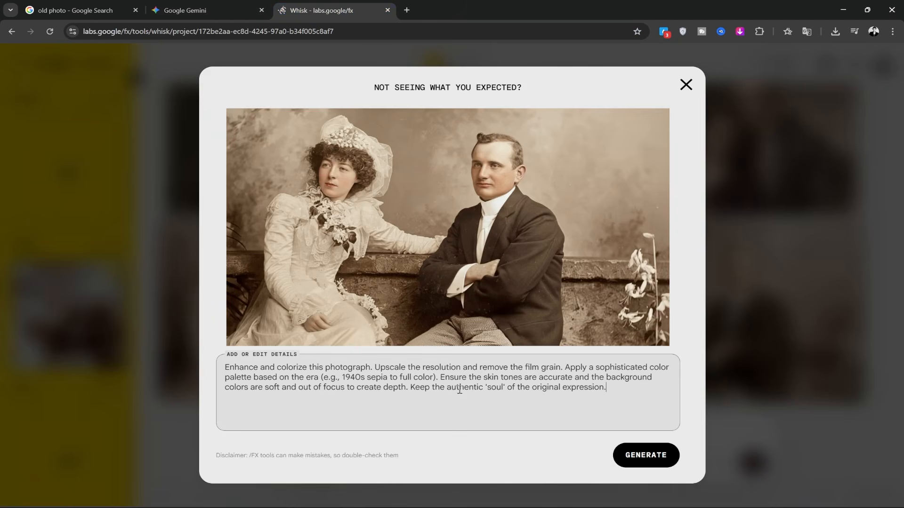
{"action": "left_click", "coordinate": [631, 456]}
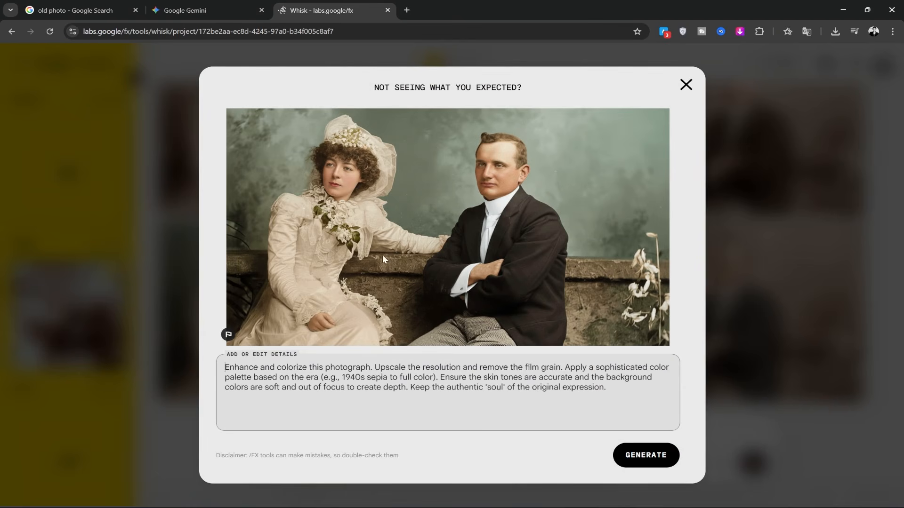
{"action": "left_click", "coordinate": [686, 85]}
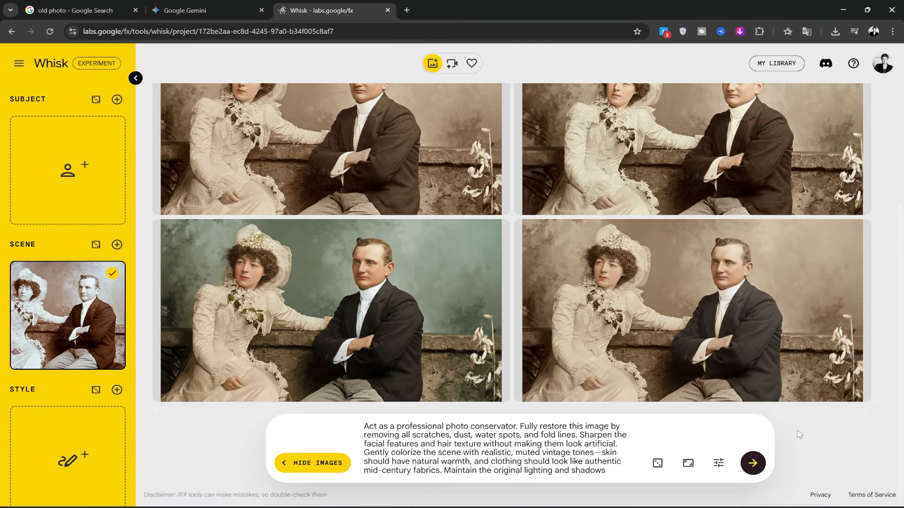
{"action": "scroll", "coordinate": [800, 433], "scroll_direction": "up", "scroll_amount": 5}
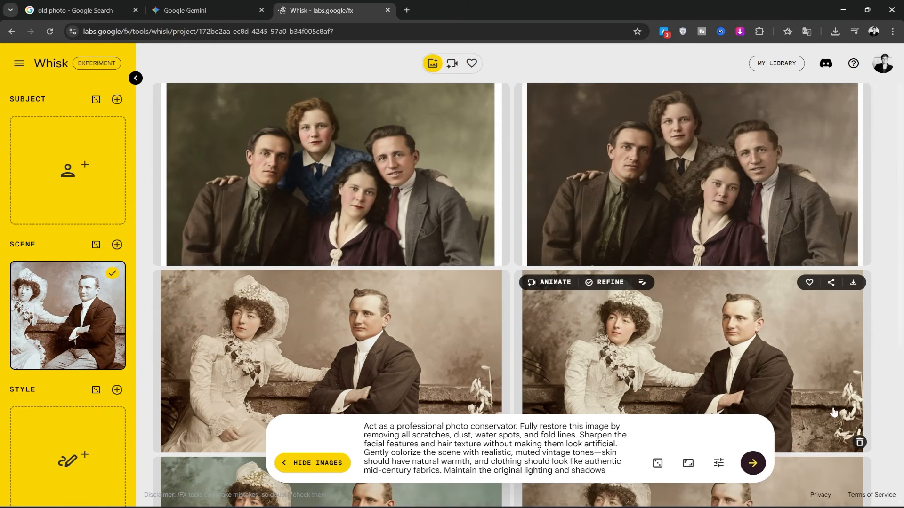
{"action": "scroll", "coordinate": [833, 408], "scroll_direction": "down", "scroll_amount": 5}
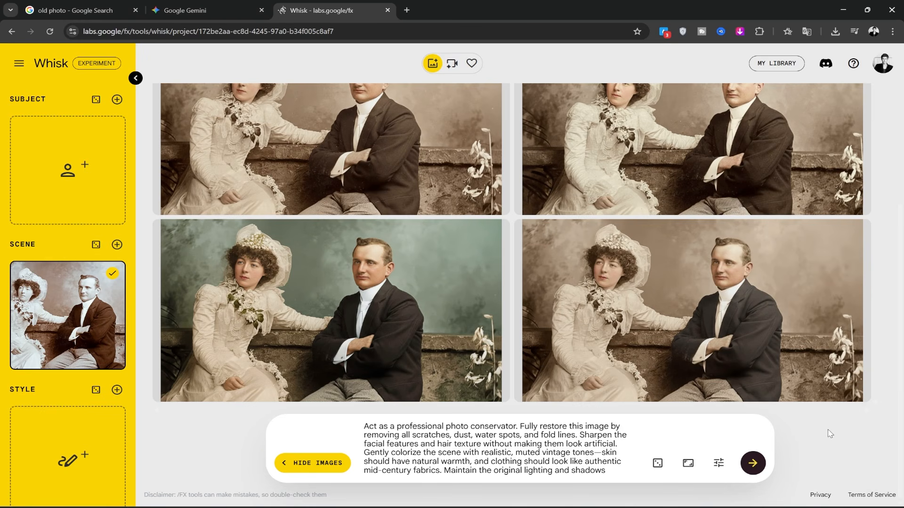
Step: Switch to the "old photo" Google image results and browse further down for another old photograph to restore
{"action": "left_click", "coordinate": [77, 10]}
{"action": "scroll", "coordinate": [244, 204], "scroll_direction": "down", "scroll_amount": 10}
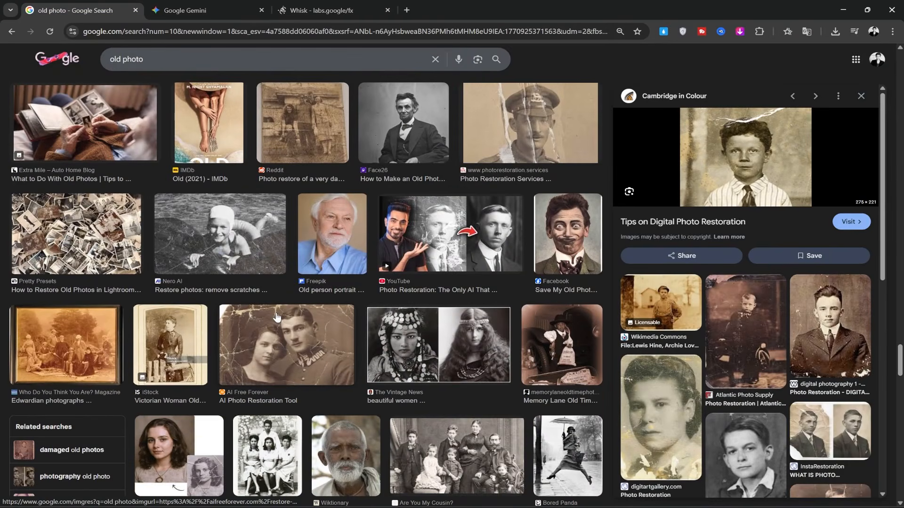
{"action": "scroll", "coordinate": [277, 318], "scroll_direction": "down", "scroll_amount": 6}
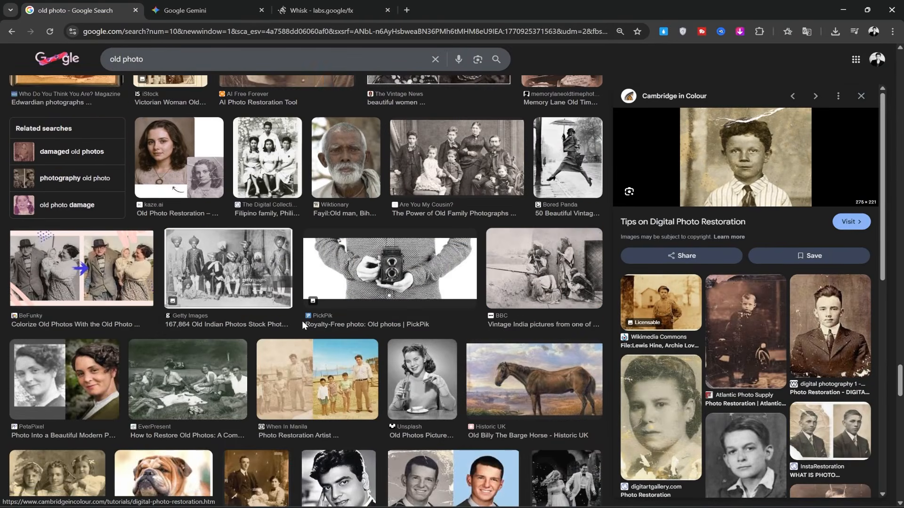
{"action": "scroll", "coordinate": [301, 321], "scroll_direction": "down", "scroll_amount": 15}
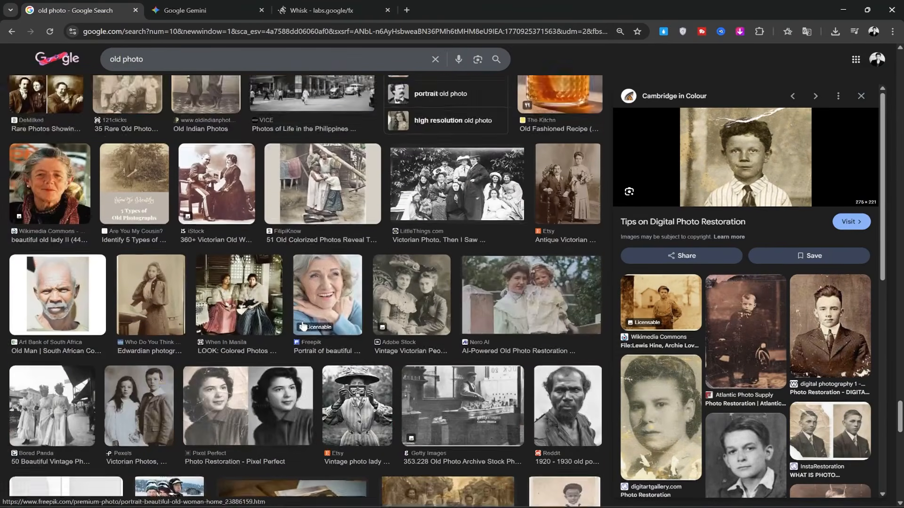
{"action": "scroll", "coordinate": [302, 326], "scroll_direction": "down", "scroll_amount": 10}
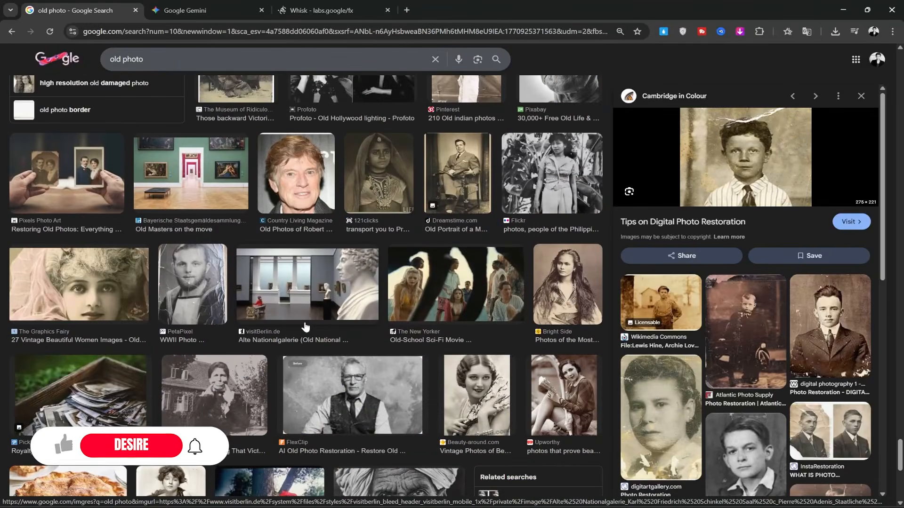
{"action": "scroll", "coordinate": [305, 328], "scroll_direction": "down", "scroll_amount": 3}
{"action": "scroll", "coordinate": [306, 328], "scroll_direction": "down", "scroll_amount": 3}
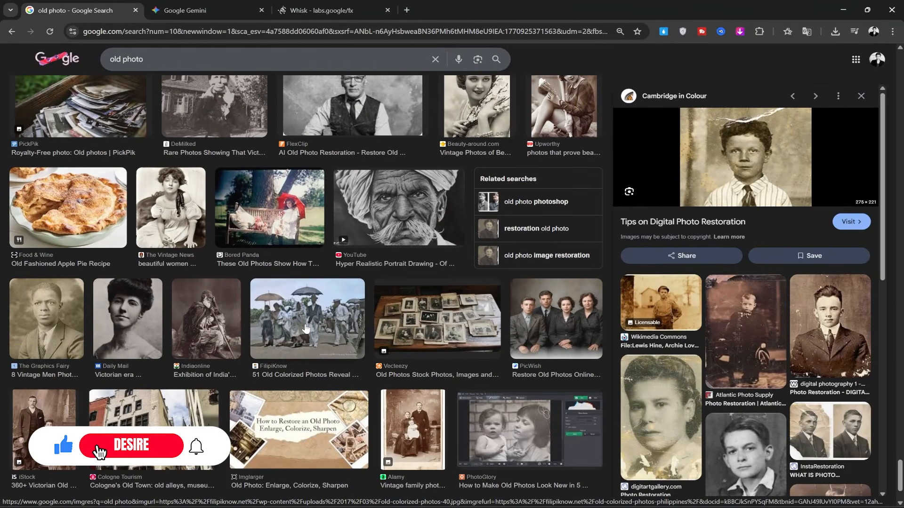
{"action": "scroll", "coordinate": [306, 328], "scroll_direction": "down", "scroll_amount": 2}
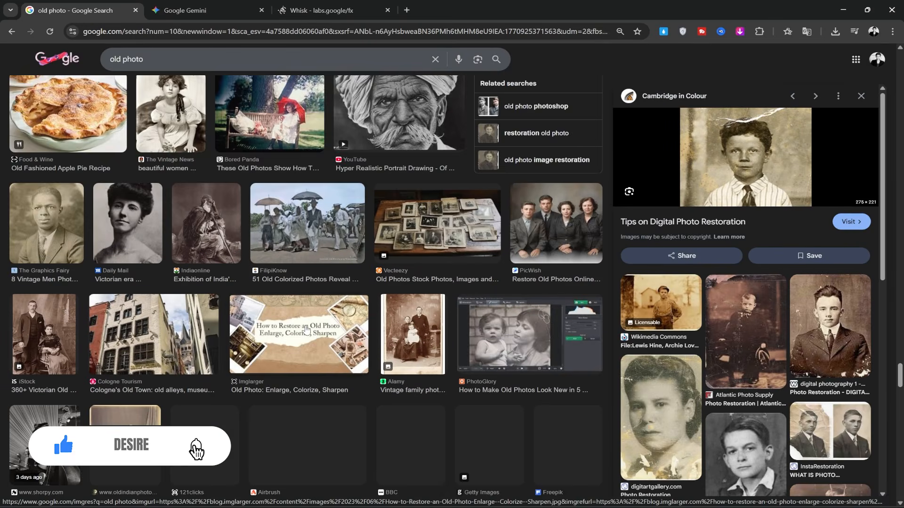
{"action": "scroll", "coordinate": [306, 328], "scroll_direction": "down", "scroll_amount": 3}
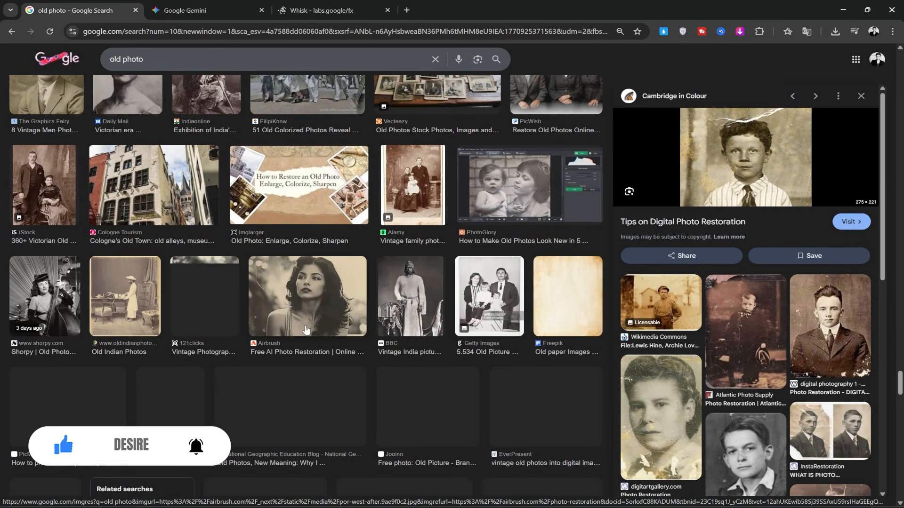
{"action": "scroll", "coordinate": [305, 329], "scroll_direction": "down", "scroll_amount": 6}
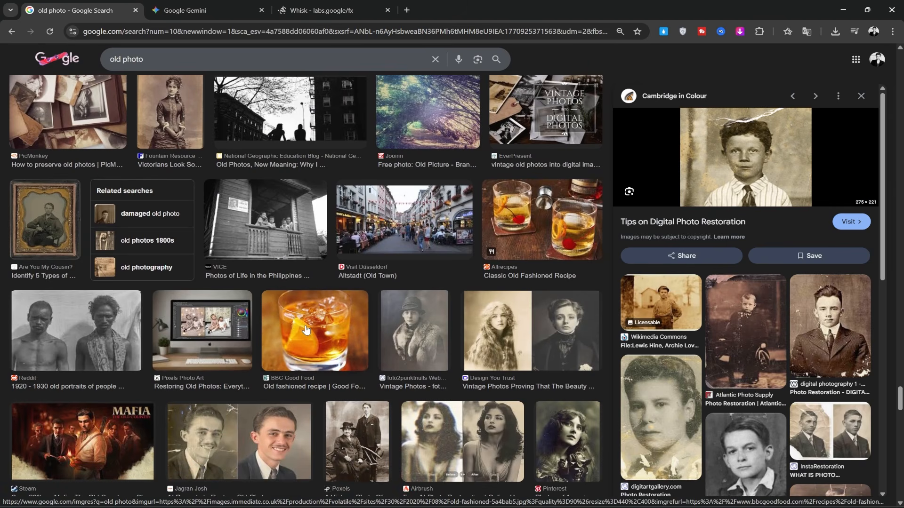
{"action": "scroll", "coordinate": [306, 329], "scroll_direction": "down", "scroll_amount": 2}
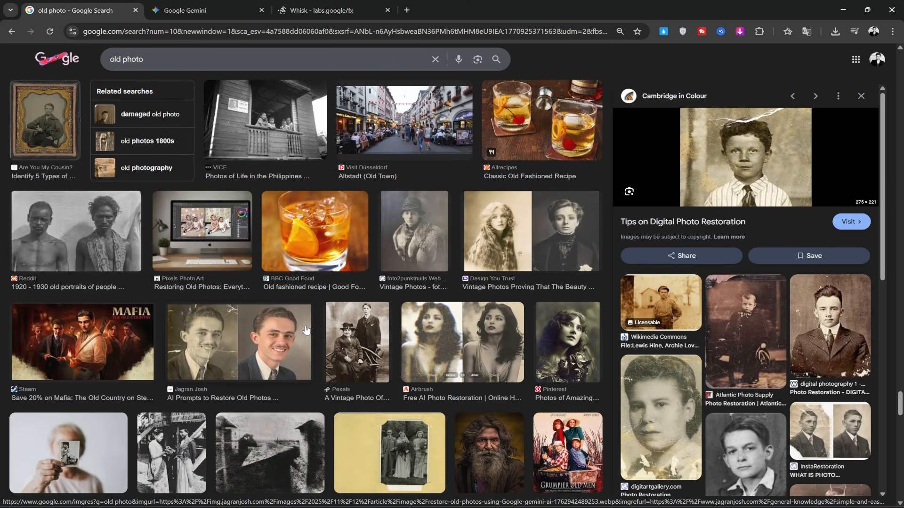
{"action": "scroll", "coordinate": [305, 329], "scroll_direction": "down", "scroll_amount": 6}
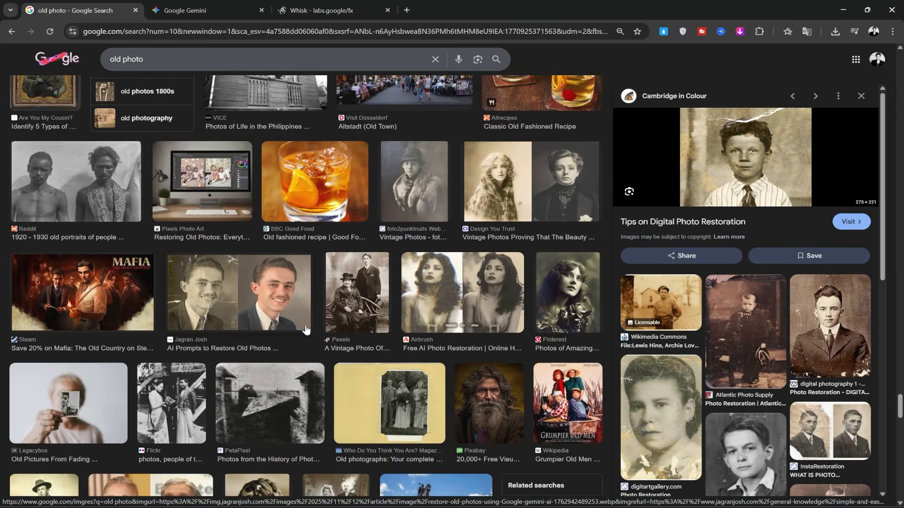